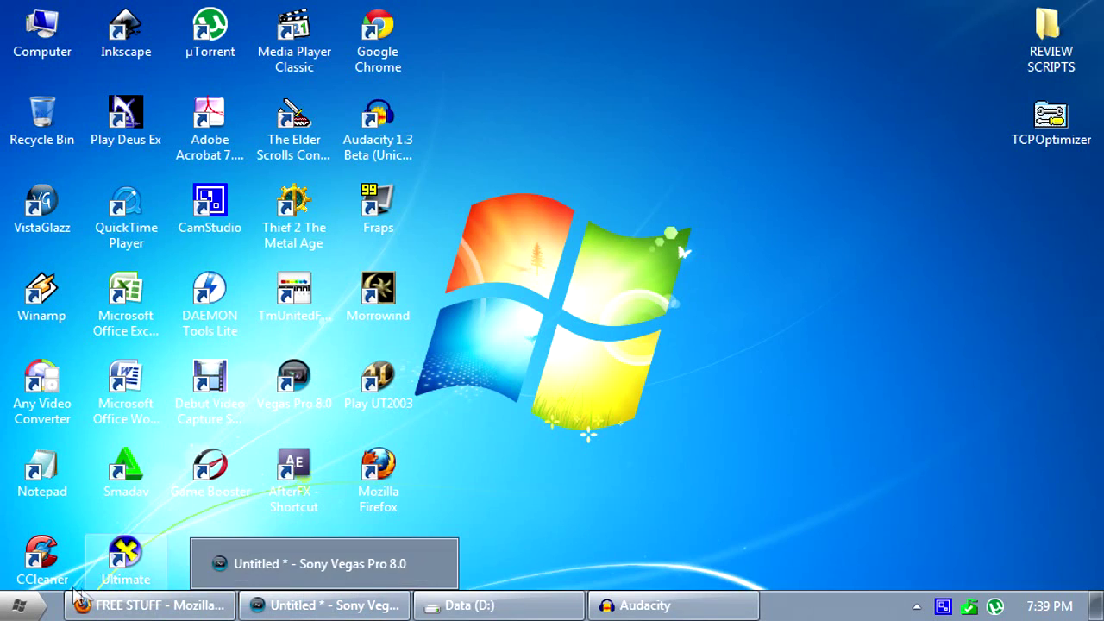
- Bring the Vegas project back up and zoom into the timeline
{"action": "left_click", "coordinate": [34, 608]}
{"action": "left_click", "coordinate": [34, 608]}
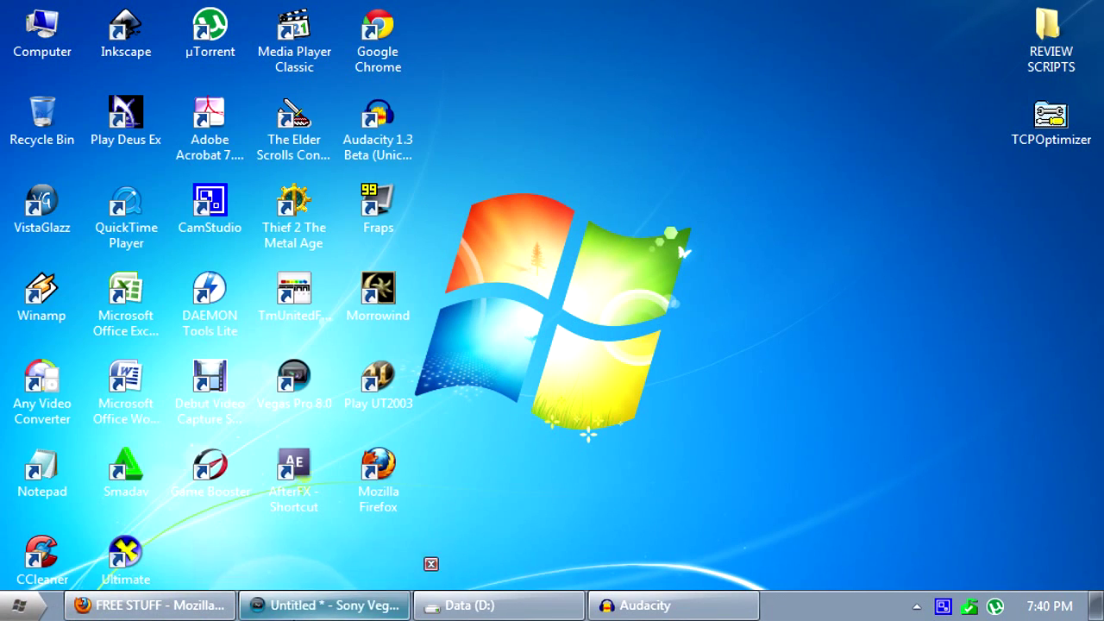
{"action": "left_click", "coordinate": [324, 606]}
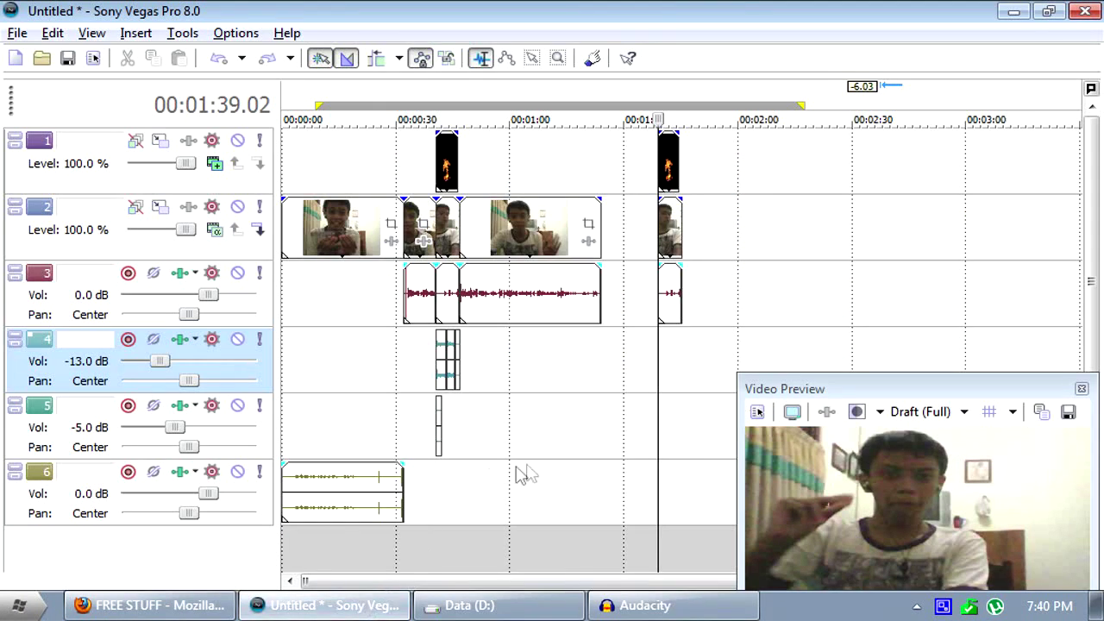
{"action": "scroll", "coordinate": [707, 337], "scroll_direction": "up", "scroll_amount": 6}
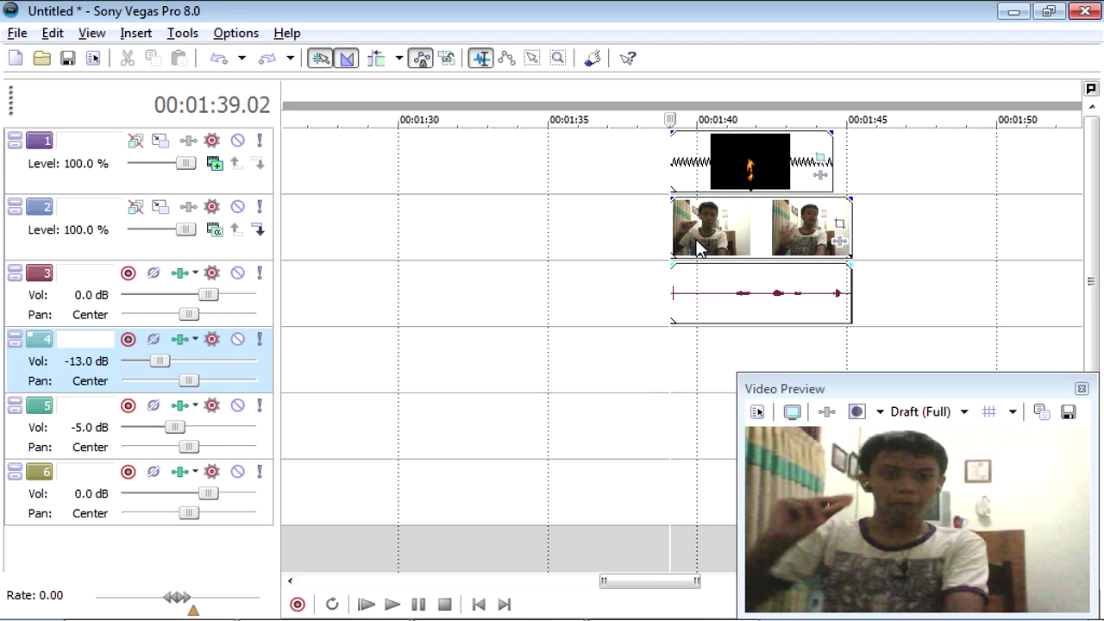
- Move the webcam clip and its audio to start at 1:37.00 and preview the start
{"action": "mouse_move", "coordinate": [381, 610]}
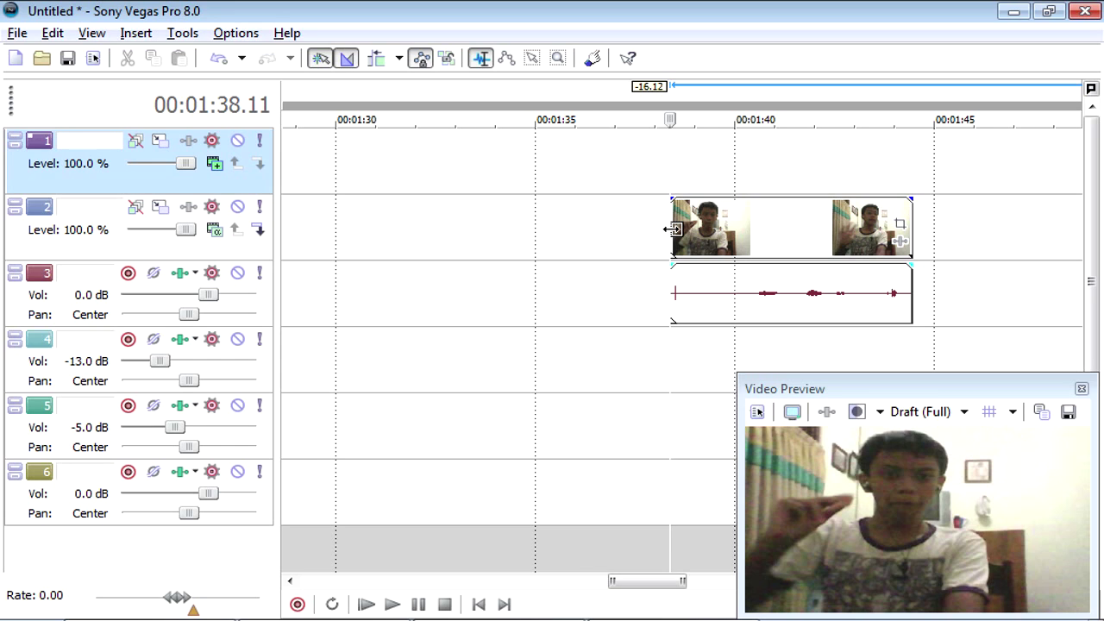
{"action": "left_click_drag", "start_coordinate": [736, 226], "coordinate": [681, 216]}
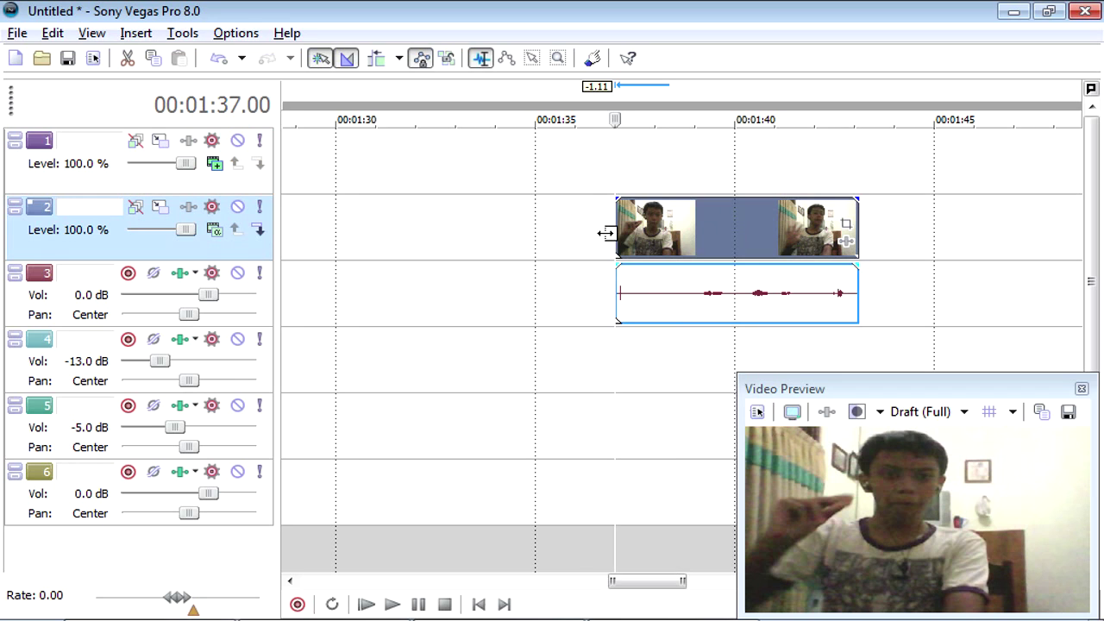
{"action": "key", "text": "space"}
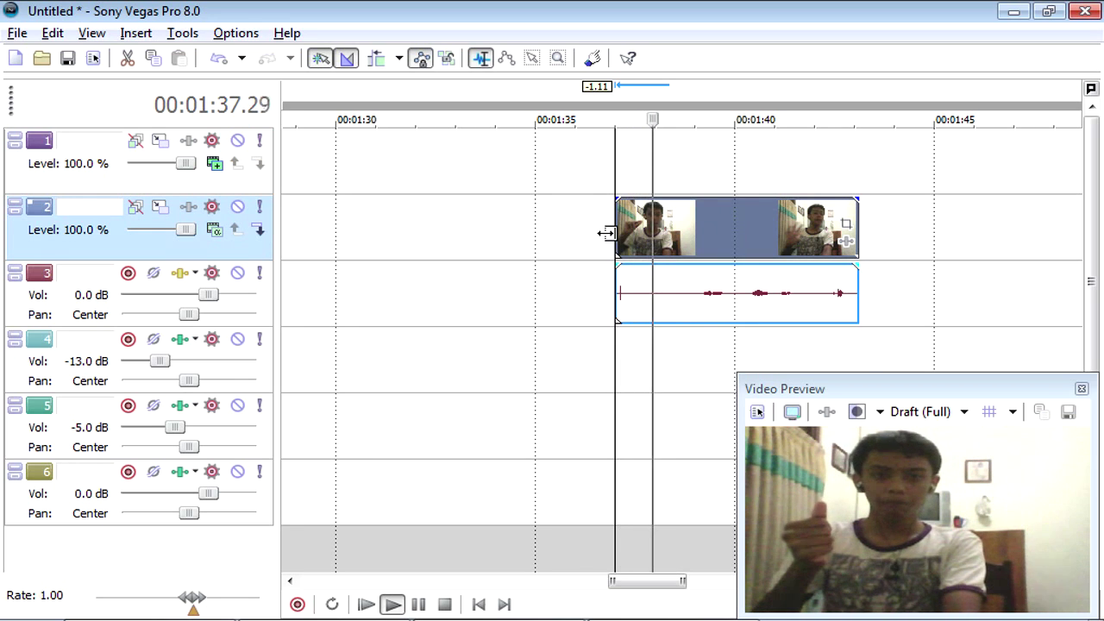
{"action": "key", "text": "space"}
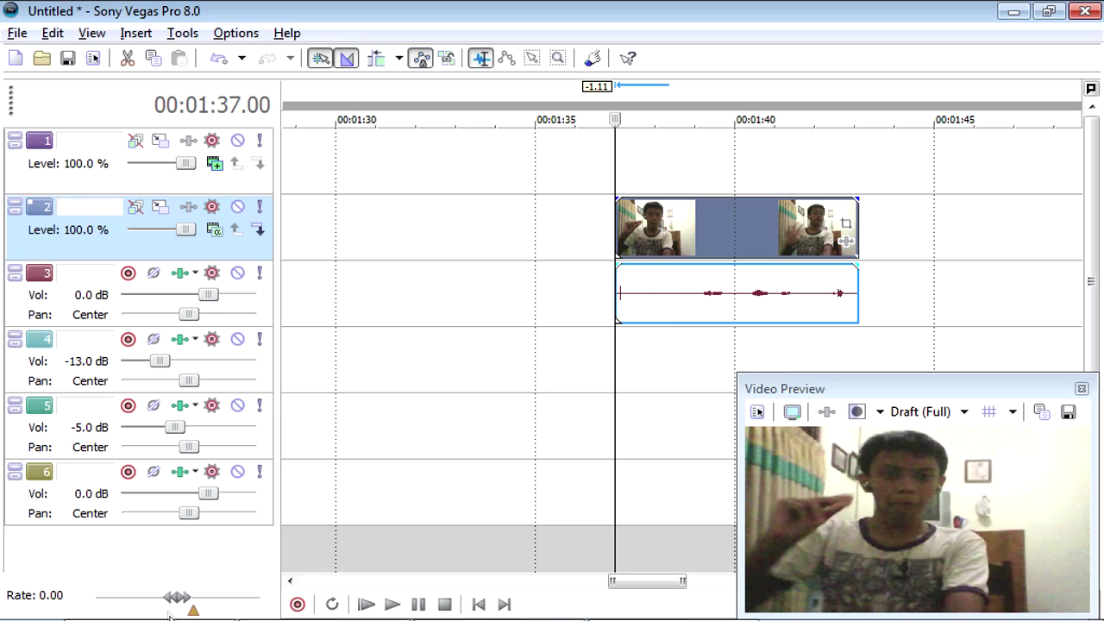
- Switch to the detonationfilms.com free stuff page and highlight its address and the Flames description
{"action": "left_click", "coordinate": [196, 545]}
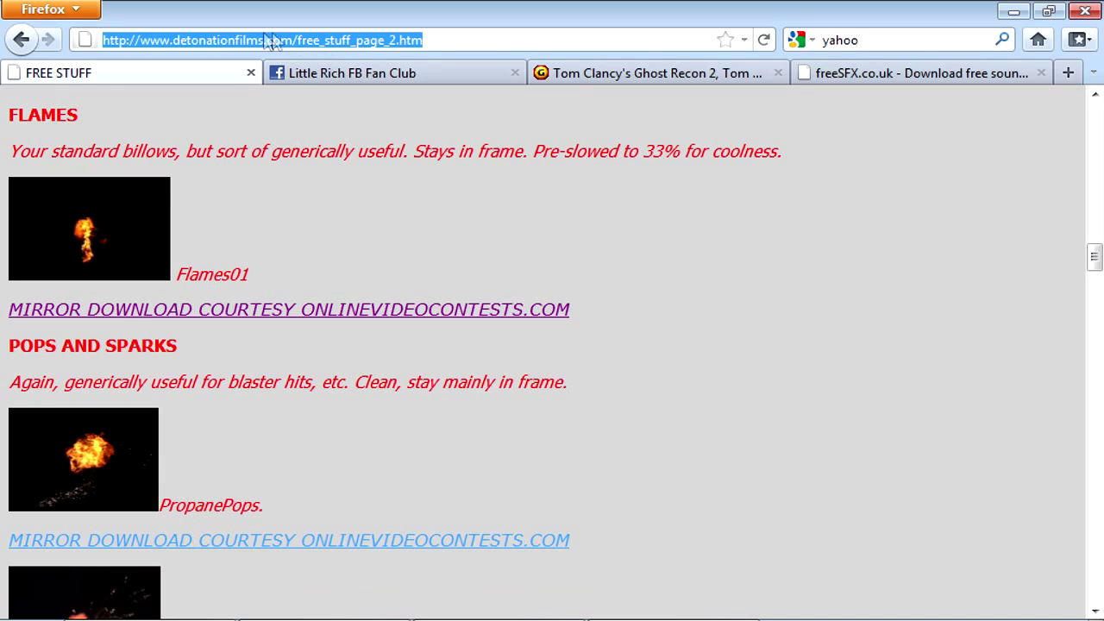
{"action": "left_click_drag", "start_coordinate": [481, 43], "coordinate": [392, 32]}
{"action": "left_click", "coordinate": [165, 131]}
{"action": "triple_click", "coordinate": [90, 156]}
{"action": "left_click", "coordinate": [258, 171]}
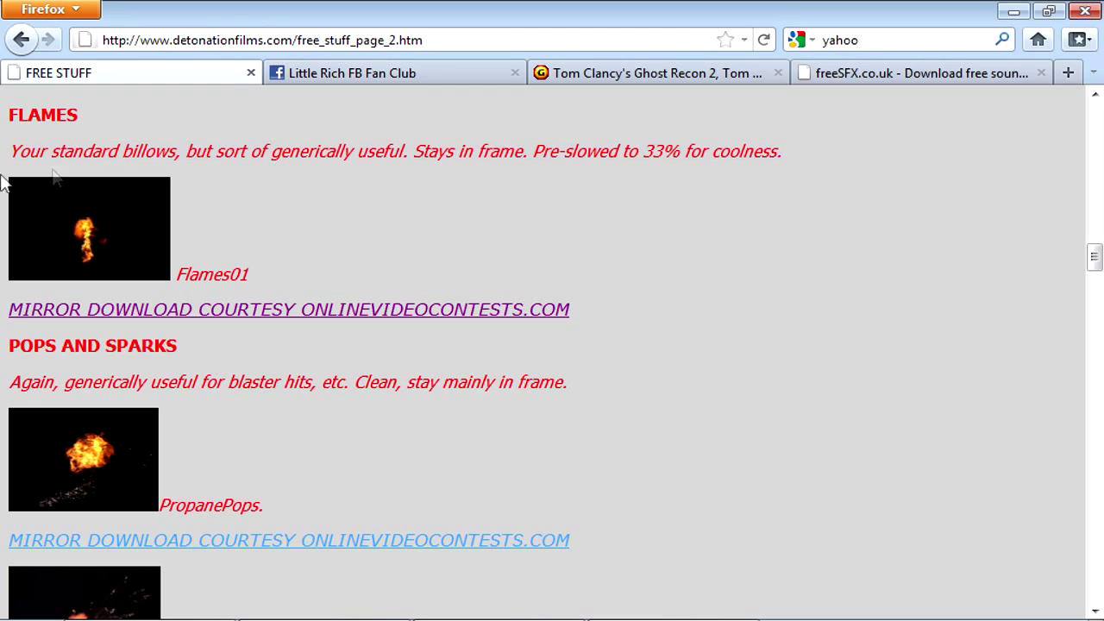
{"action": "mouse_move", "coordinate": [392, 606]}
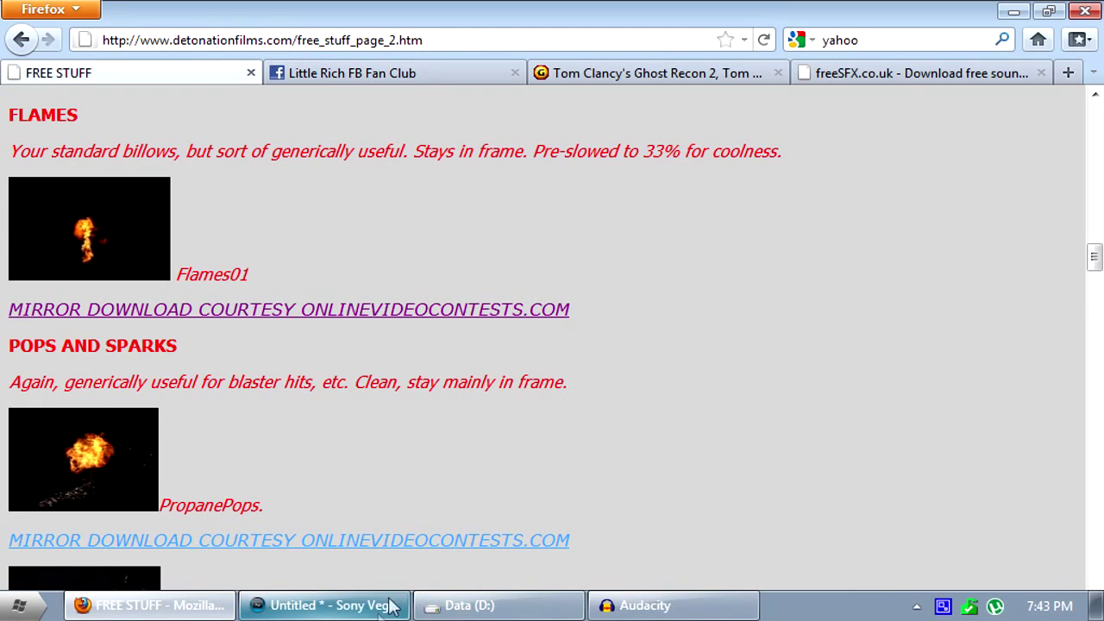
- Drag Flames01@33 from the Data (D:) folder into Vegas and place it on track 1 at 1:37.00
{"action": "left_click", "coordinate": [437, 609]}
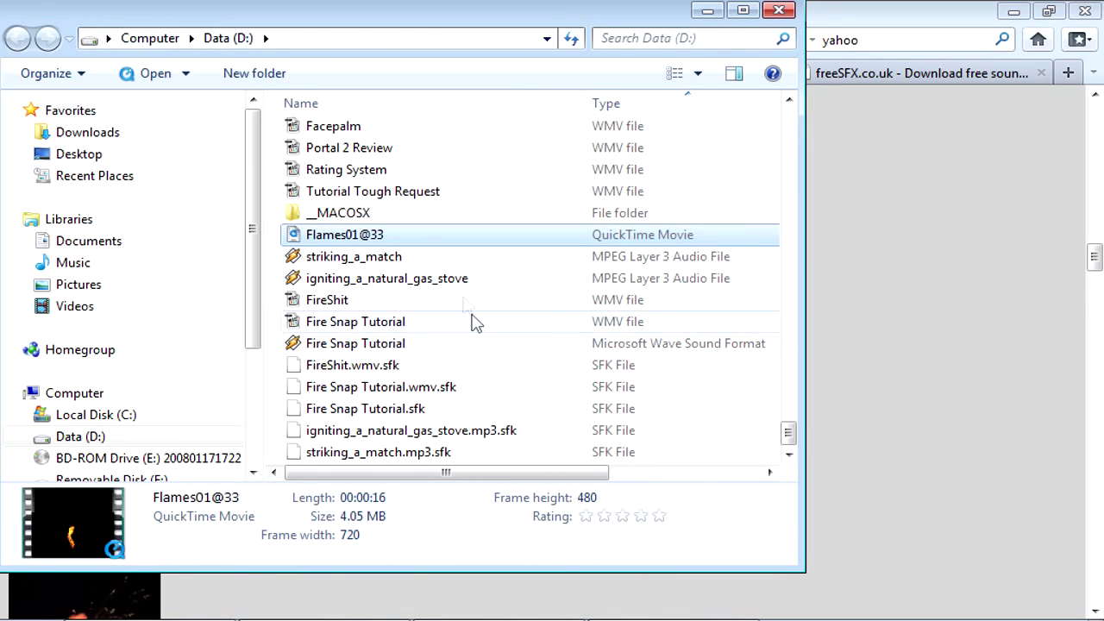
{"action": "left_click", "coordinate": [388, 607]}
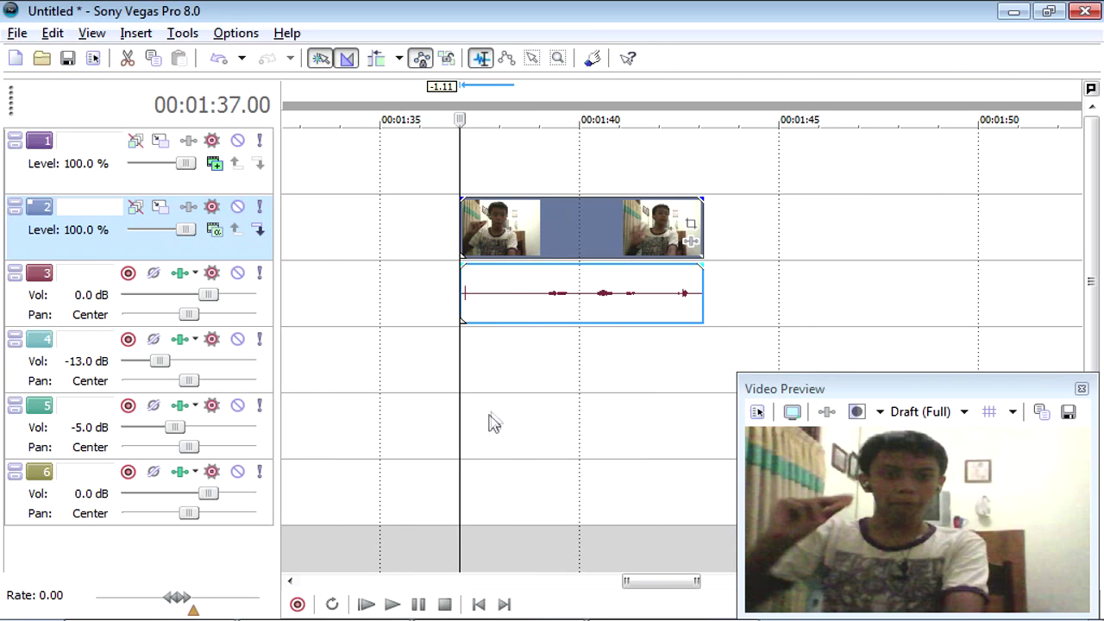
{"action": "left_click", "coordinate": [465, 605]}
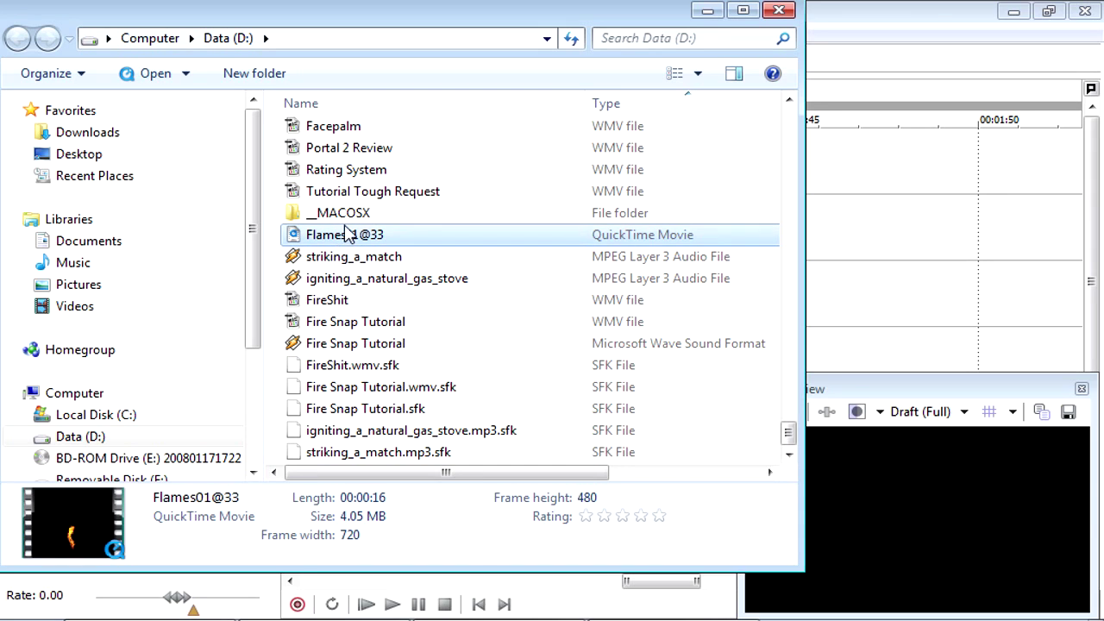
{"action": "left_click_drag", "start_coordinate": [345, 235], "coordinate": [712, 14]}
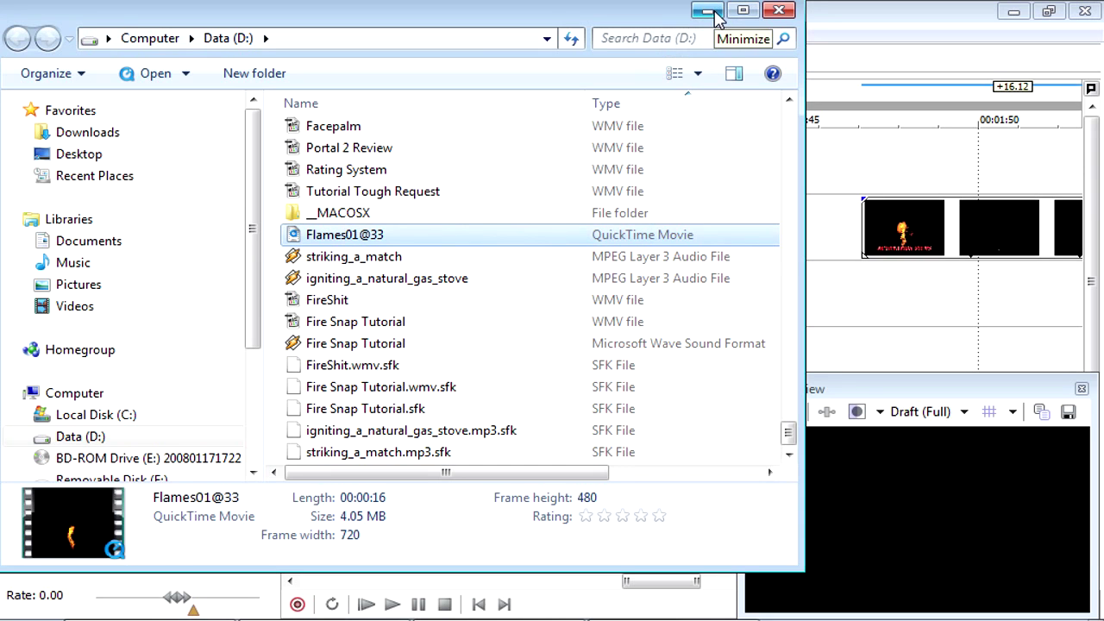
{"action": "left_click", "coordinate": [707, 10]}
{"action": "left_click_drag", "start_coordinate": [874, 234], "coordinate": [508, 161]}
- Push the track 1 flames clip 6.03 seconds later and play it to watch the burst
{"action": "scroll", "coordinate": [612, 218], "scroll_direction": "down", "scroll_amount": 3}
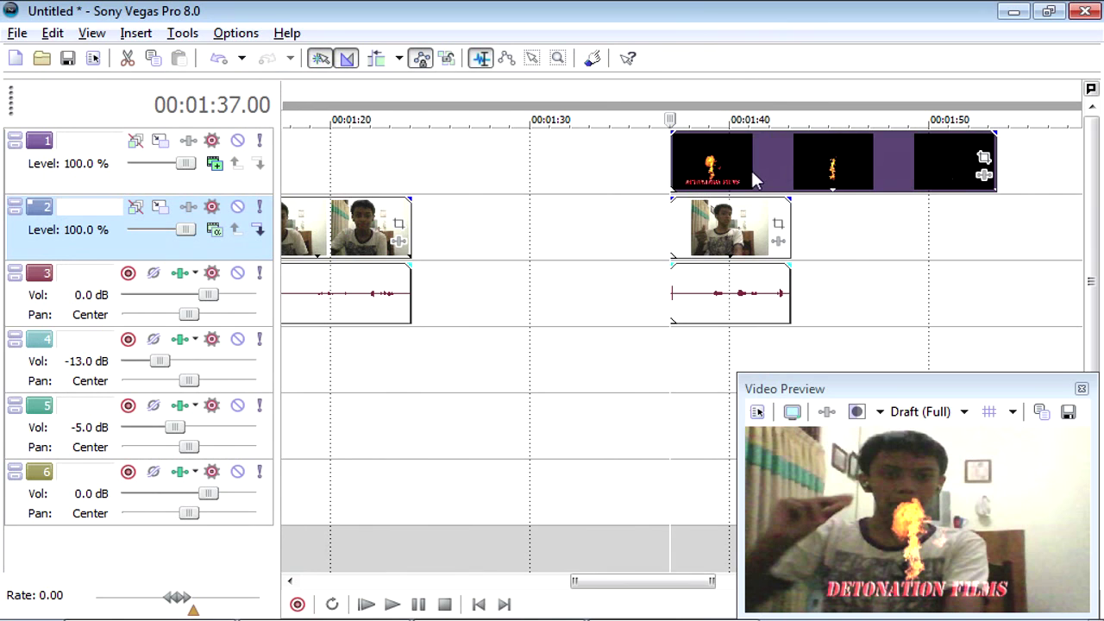
{"action": "left_click_drag", "start_coordinate": [742, 169], "coordinate": [859, 169]}
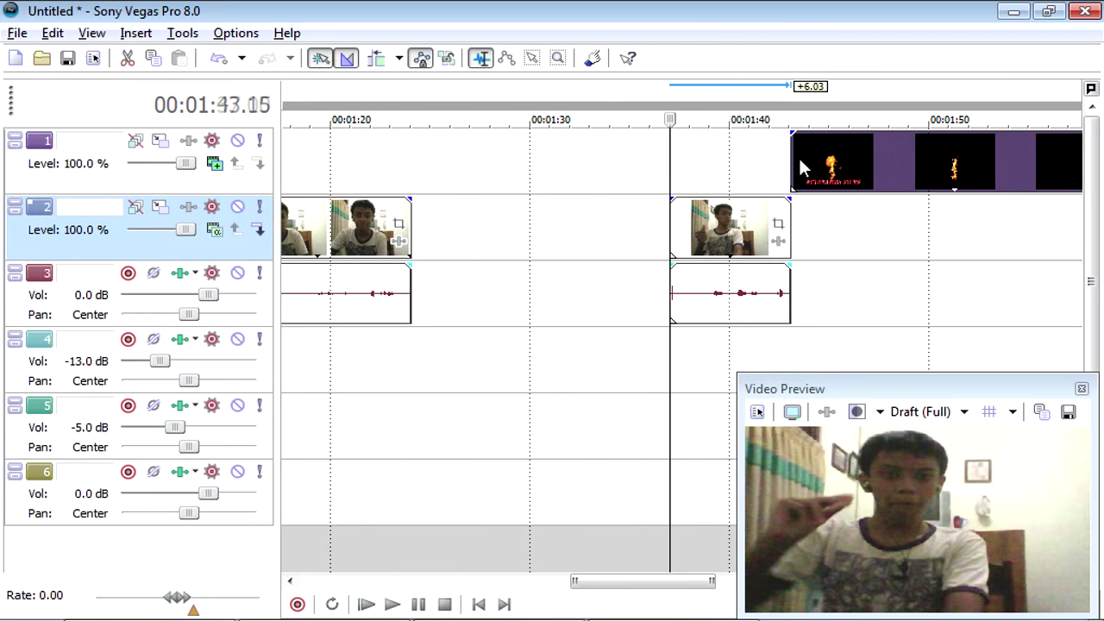
{"action": "scroll", "coordinate": [806, 169], "scroll_direction": "down", "scroll_amount": 2}
{"action": "key", "text": "space"}
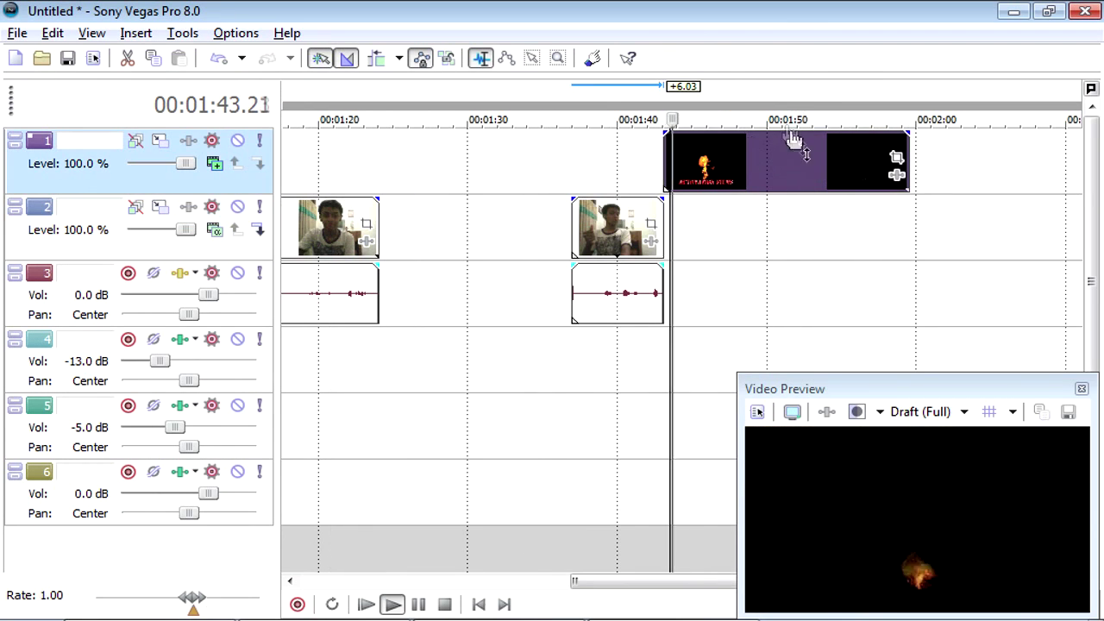
{"action": "left_click", "coordinate": [766, 245]}
{"action": "key", "text": "space"}
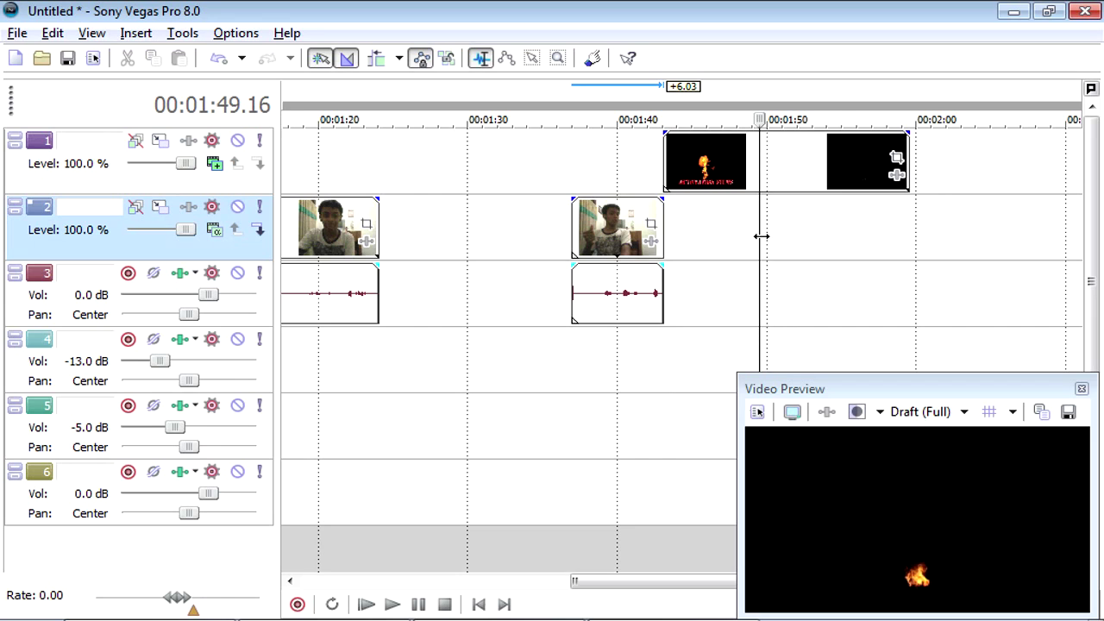
- Step frame by frame to locate 01:48.28, where the burst dies out
{"action": "scroll", "coordinate": [761, 237], "scroll_direction": "up", "scroll_amount": 5}
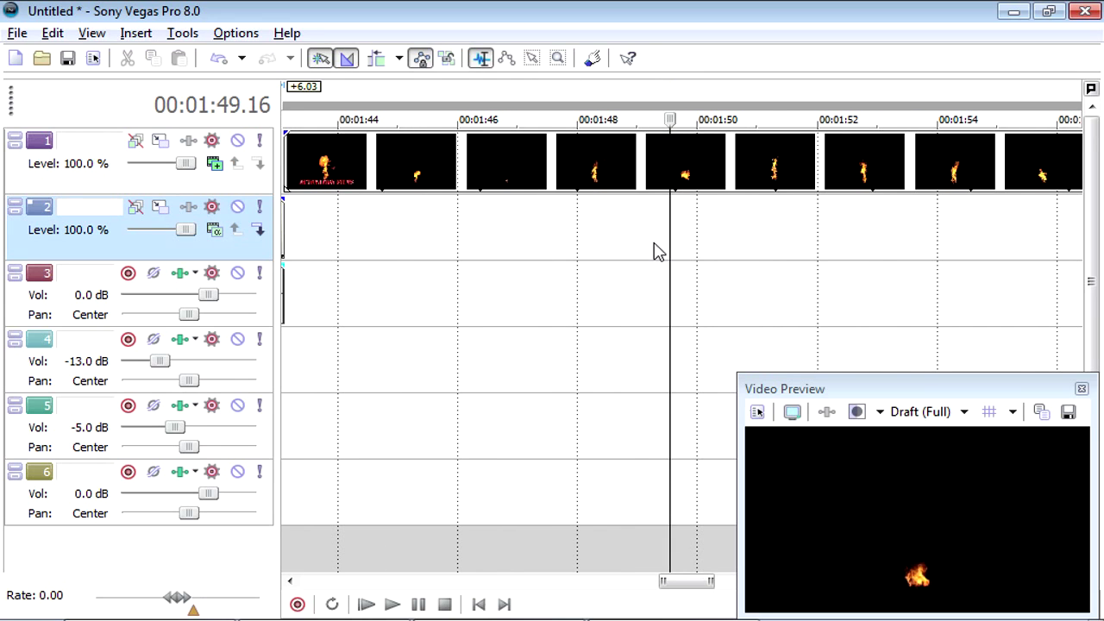
{"action": "key", "text": "Left"}
{"action": "key", "text": "Left"}
{"action": "key", "text": "Left"}
{"action": "key", "text": "Left"}
{"action": "key", "text": "Left"}
{"action": "key", "text": "Left"}
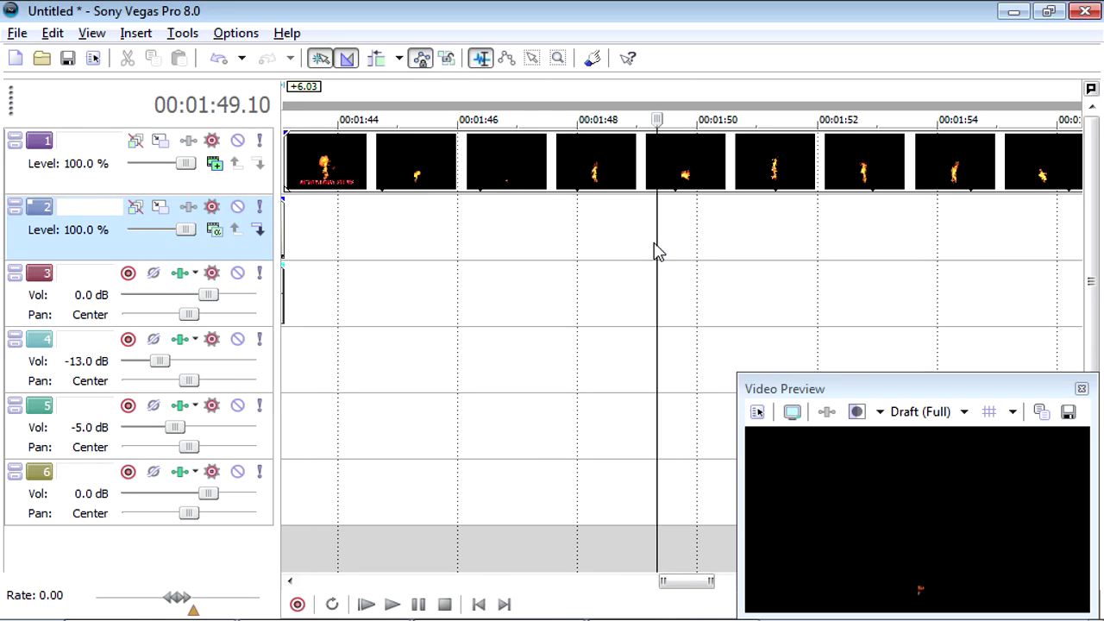
{"action": "key", "text": "Left"}
{"action": "key", "text": "Left"}
{"action": "key", "text": "Left"}
{"action": "key", "text": "Left"}
{"action": "key", "text": "Left"}
{"action": "key", "text": "Left"}
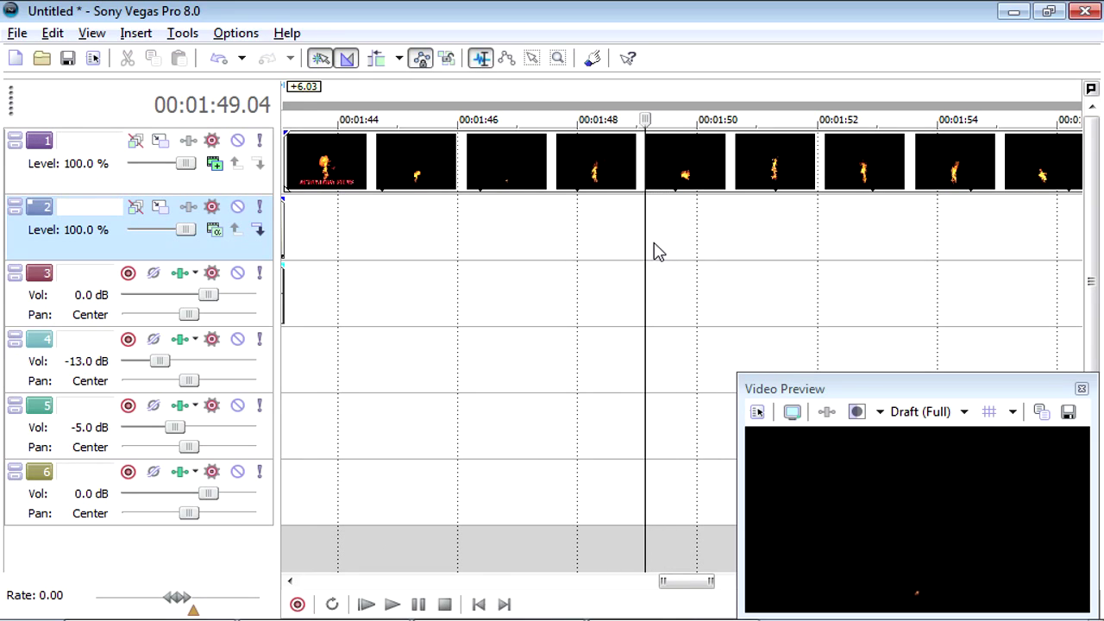
{"action": "key", "text": "Left"}
{"action": "key", "text": "Left"}
{"action": "key", "text": "Left"}
{"action": "key", "text": "Left"}
{"action": "key", "text": "Left"}
{"action": "key", "text": "Left"}
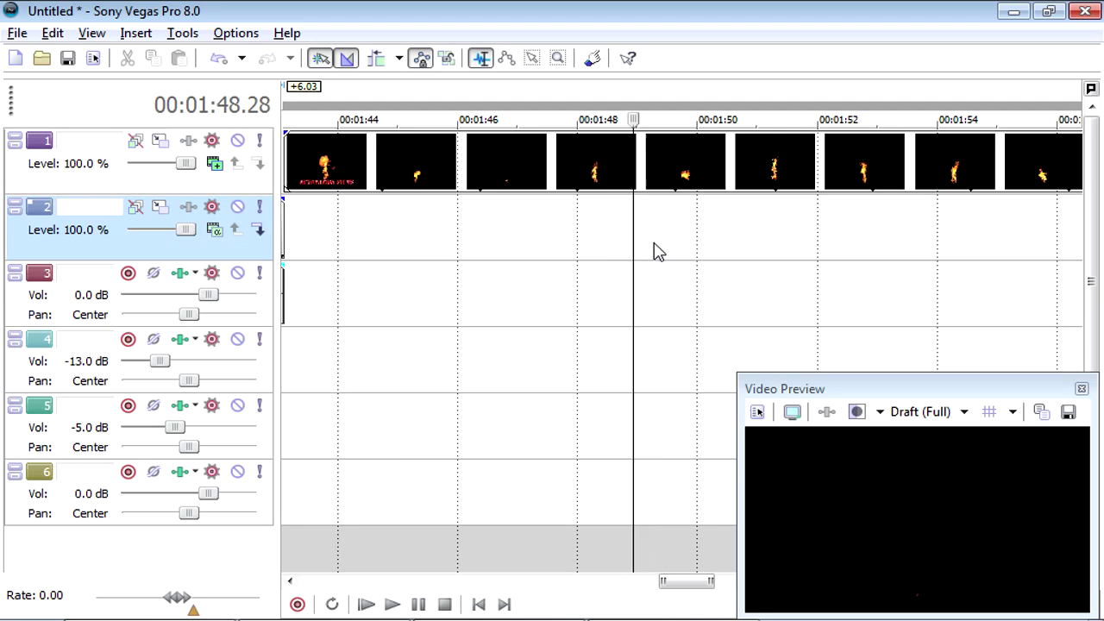
{"action": "key", "text": "Left"}
{"action": "key", "text": "Left"}
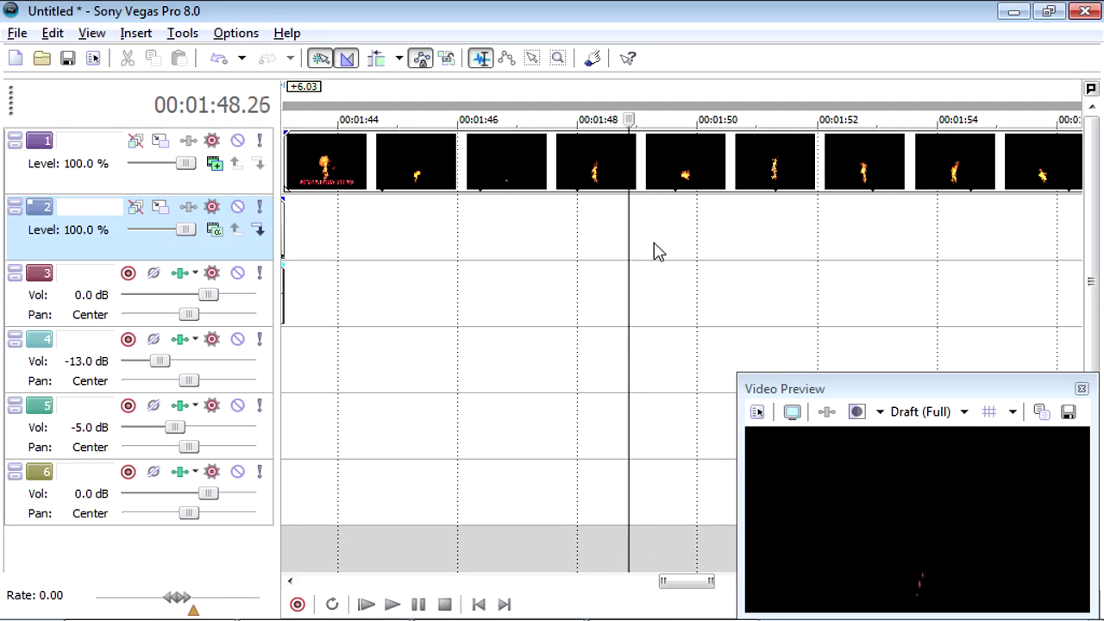
{"action": "key", "text": "Right"}
{"action": "key", "text": "Right"}
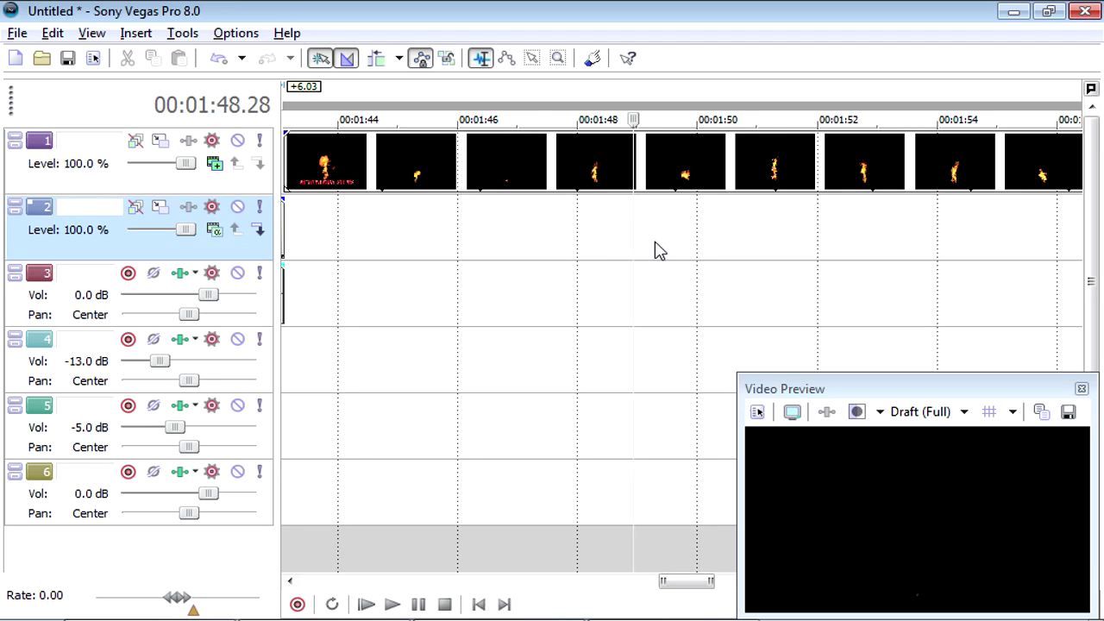
- Split the flames clip at 01:48.28 and delete its first half
{"action": "left_click", "coordinate": [660, 181]}
{"action": "scroll", "coordinate": [700, 202], "scroll_direction": "down", "scroll_amount": 2}
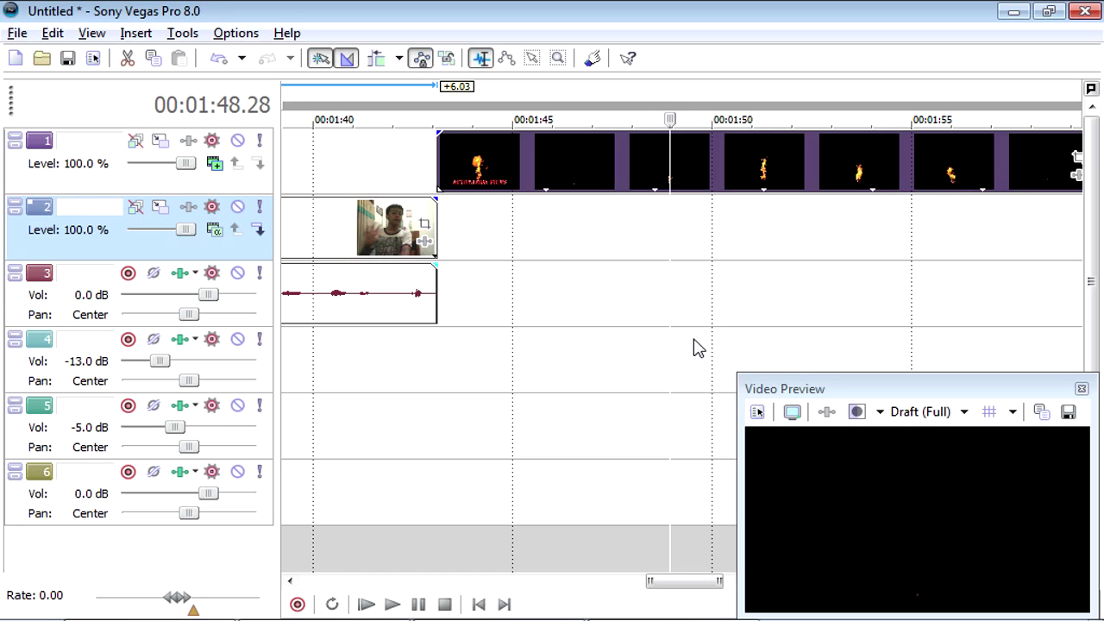
{"action": "key", "text": "s"}
{"action": "left_click", "coordinate": [558, 192]}
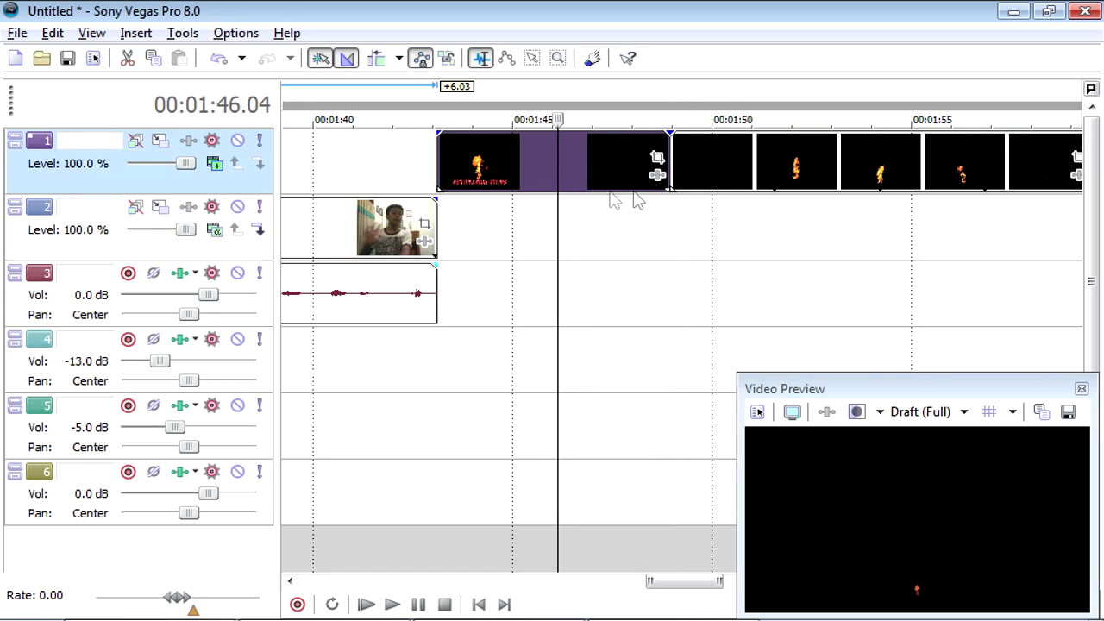
{"action": "key", "text": "Delete"}
{"action": "scroll", "coordinate": [656, 203], "scroll_direction": "down", "scroll_amount": 3}
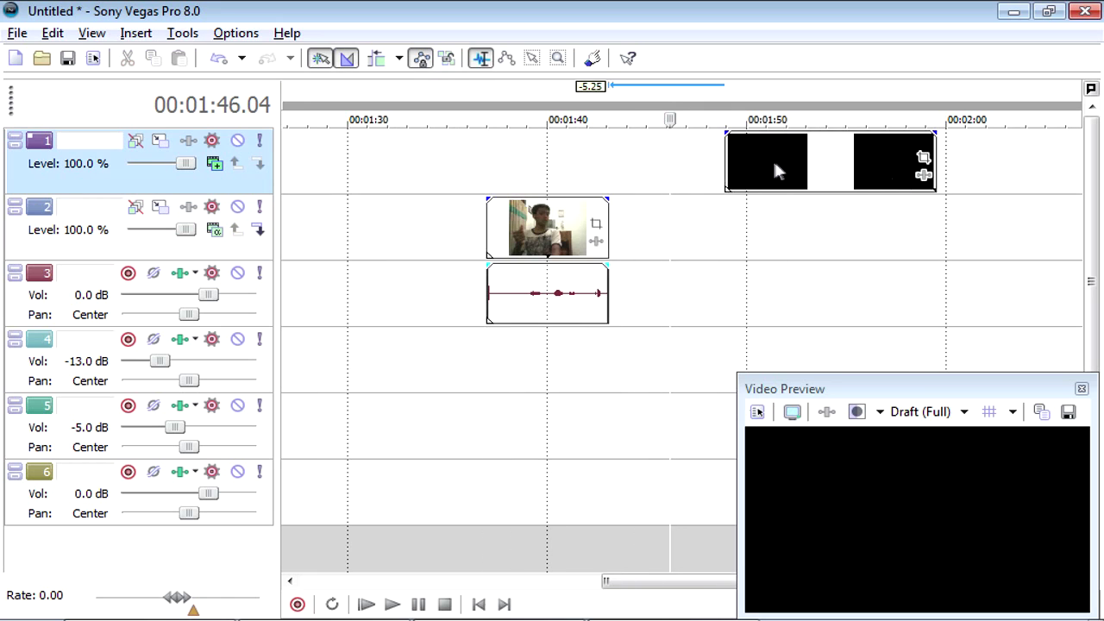
- Slide the remaining flames clip so it snaps to the webcam clip's start at 1:37
{"action": "left_click_drag", "start_coordinate": [773, 164], "coordinate": [543, 184]}
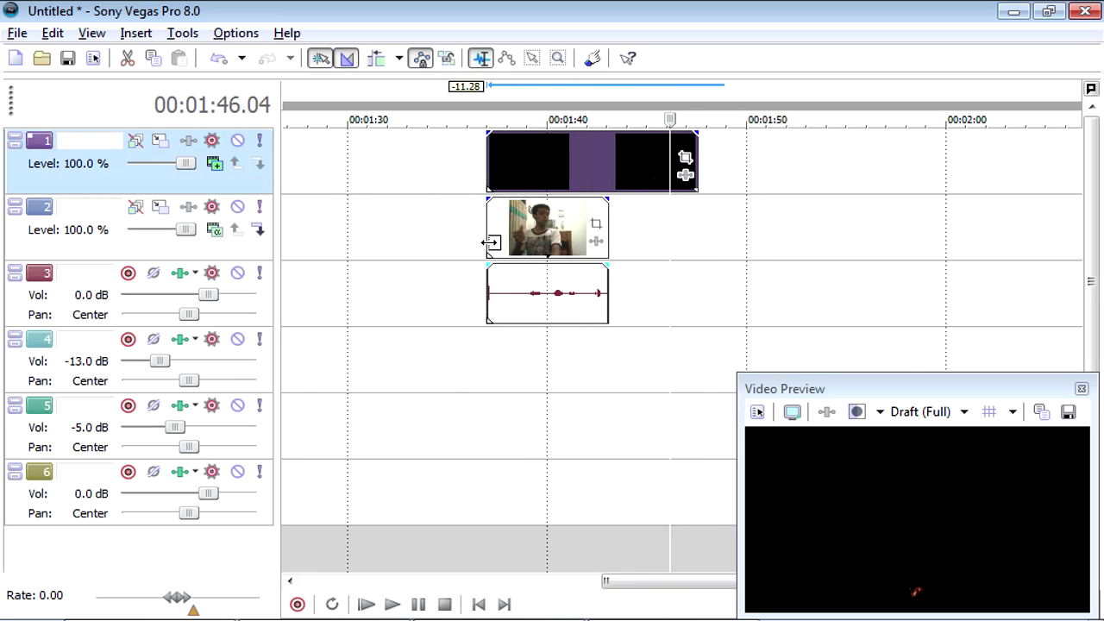
{"action": "left_click", "coordinate": [490, 243]}
{"action": "scroll", "coordinate": [593, 326], "scroll_direction": "up", "scroll_amount": 3}
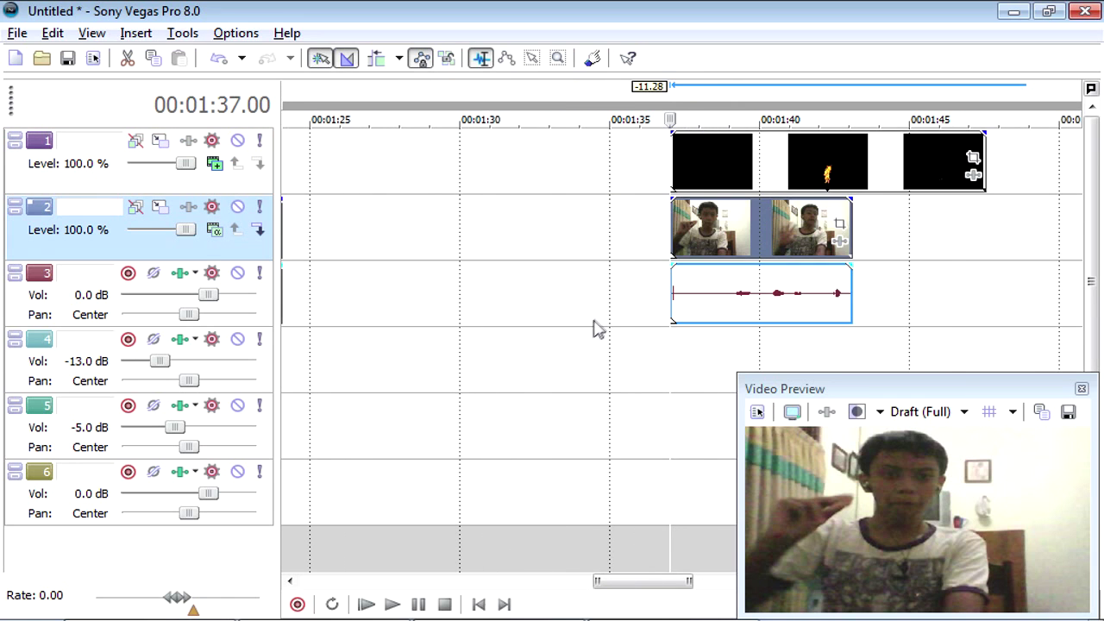
{"action": "scroll", "coordinate": [601, 319], "scroll_direction": "right", "scroll_amount": 2}
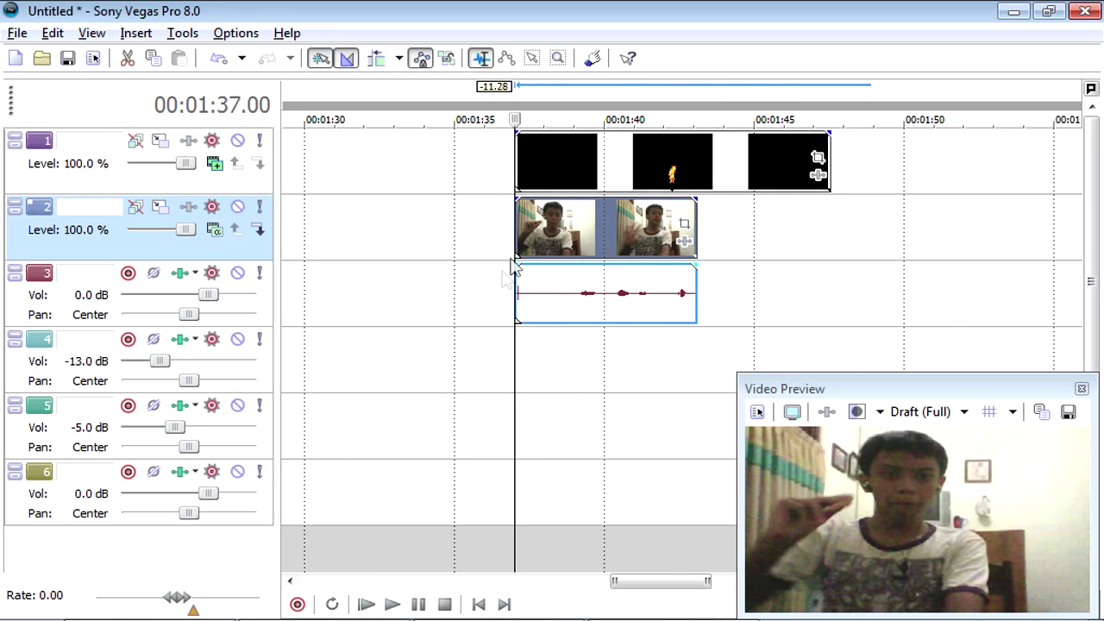
{"action": "mouse_move", "coordinate": [592, 175]}
{"action": "left_mouse_down"}
{"action": "mouse_move", "coordinate": [567, 376]}
{"action": "mouse_move", "coordinate": [542, 164]}
{"action": "mouse_move", "coordinate": [606, 164]}
{"action": "mouse_move", "coordinate": [594, 157]}
{"action": "left_mouse_up"}
- Select the flames clip and preview the current composite
{"action": "right_click", "coordinate": [521, 449]}
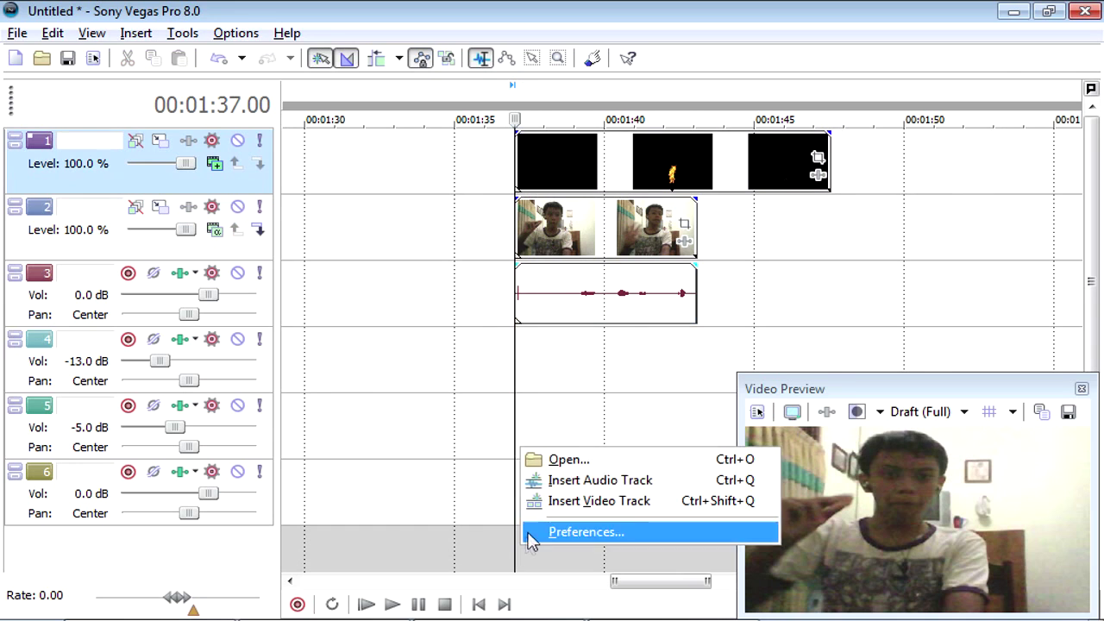
{"action": "left_click", "coordinate": [520, 166]}
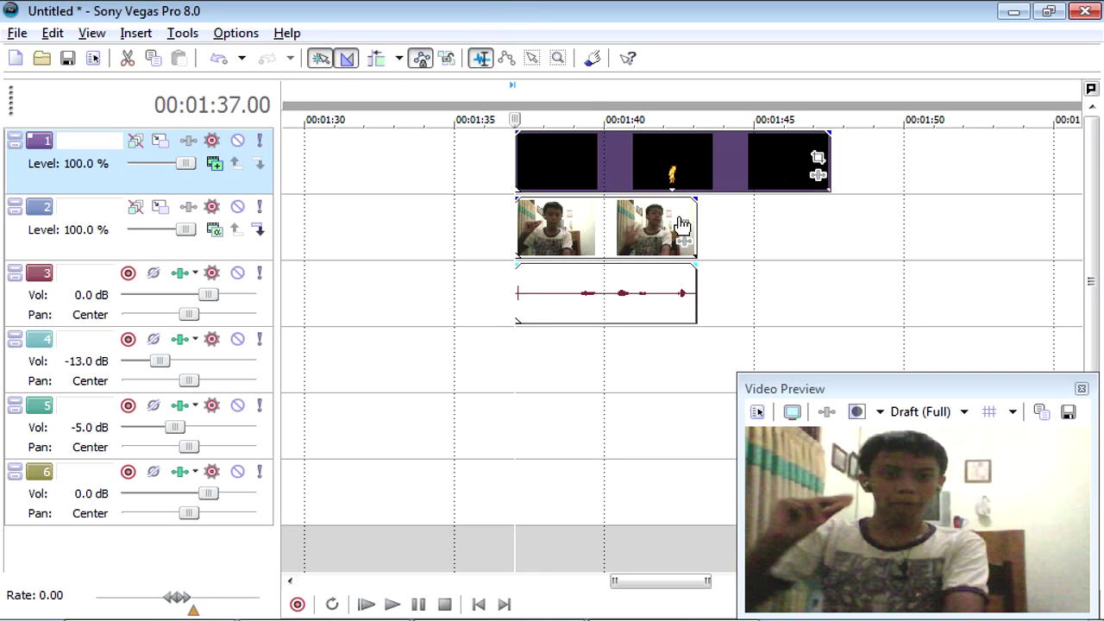
{"action": "key", "text": "space"}
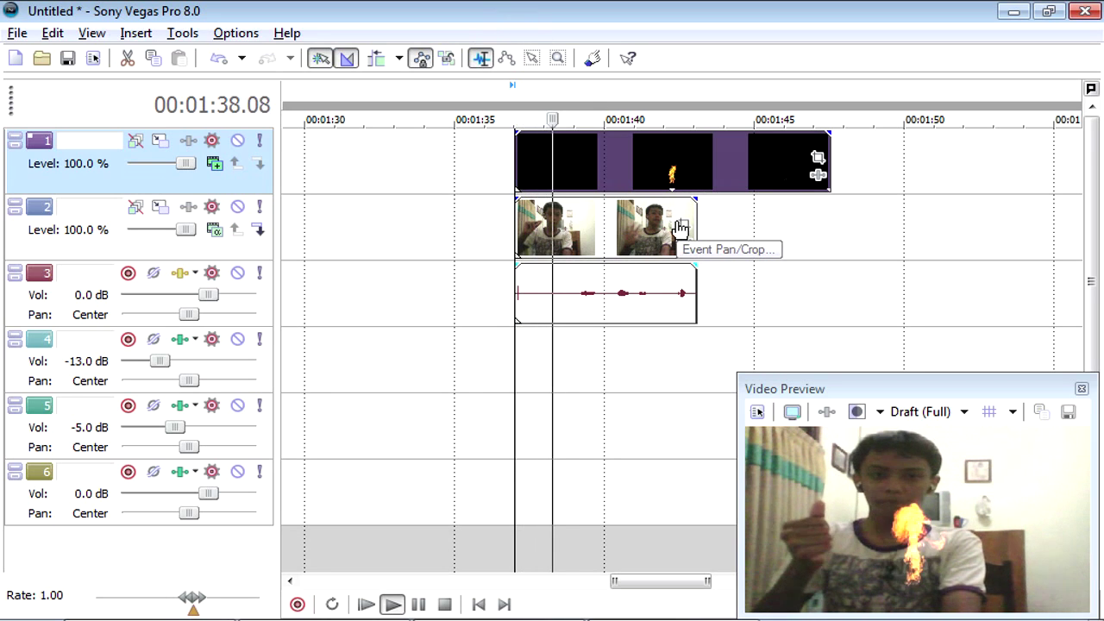
{"action": "key", "text": "space"}
- Move the flames clip onto a new top video track and set its compositing mode to Add
{"action": "key", "text": "ctrl+shift+q"}
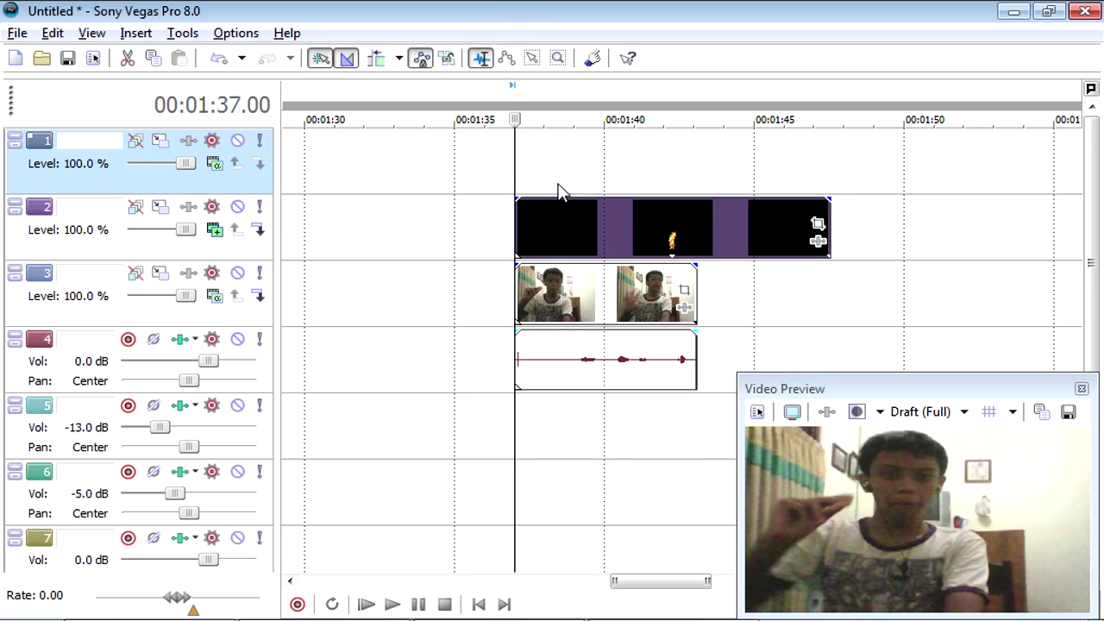
{"action": "left_click_drag", "start_coordinate": [515, 212], "coordinate": [509, 184]}
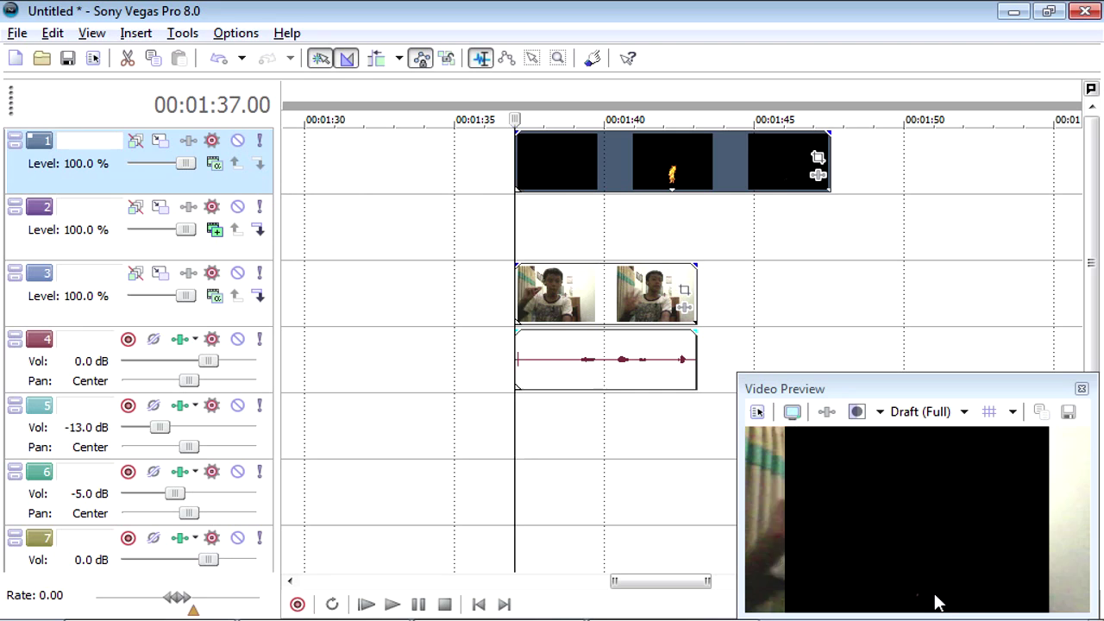
{"action": "key", "text": "space"}
{"action": "key", "text": "space"}
{"action": "key", "text": "space"}
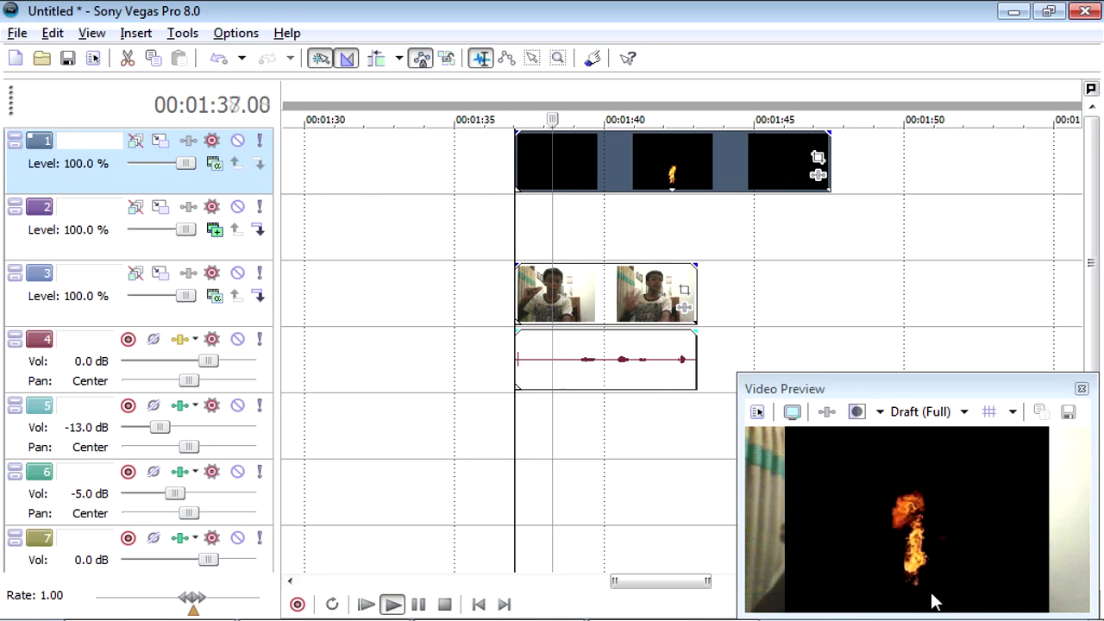
{"action": "key", "text": "space"}
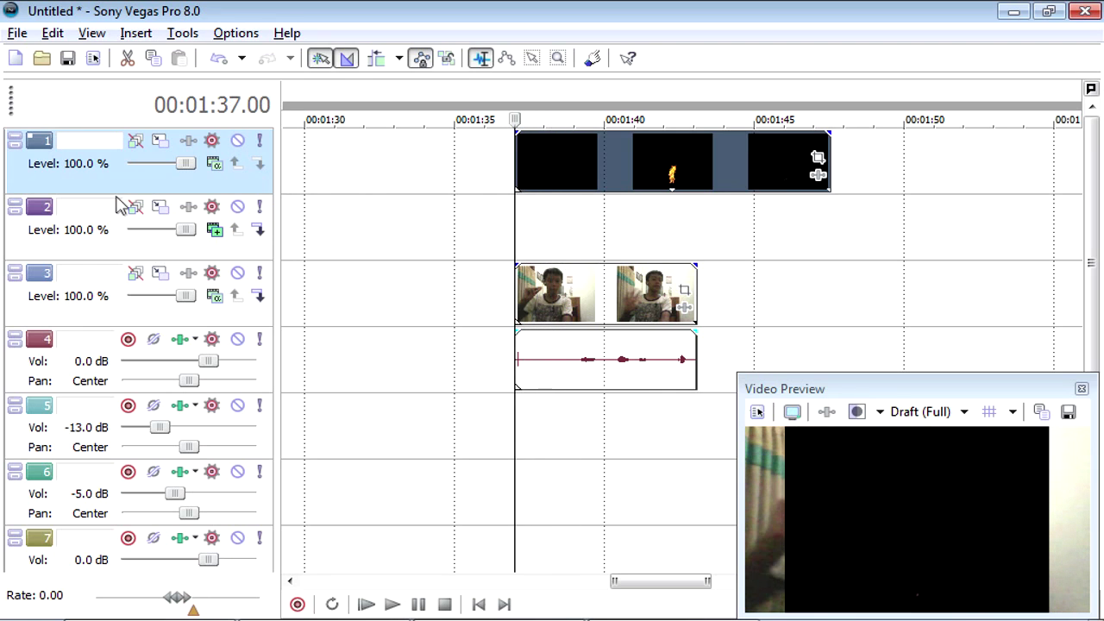
{"action": "left_click", "coordinate": [215, 164]}
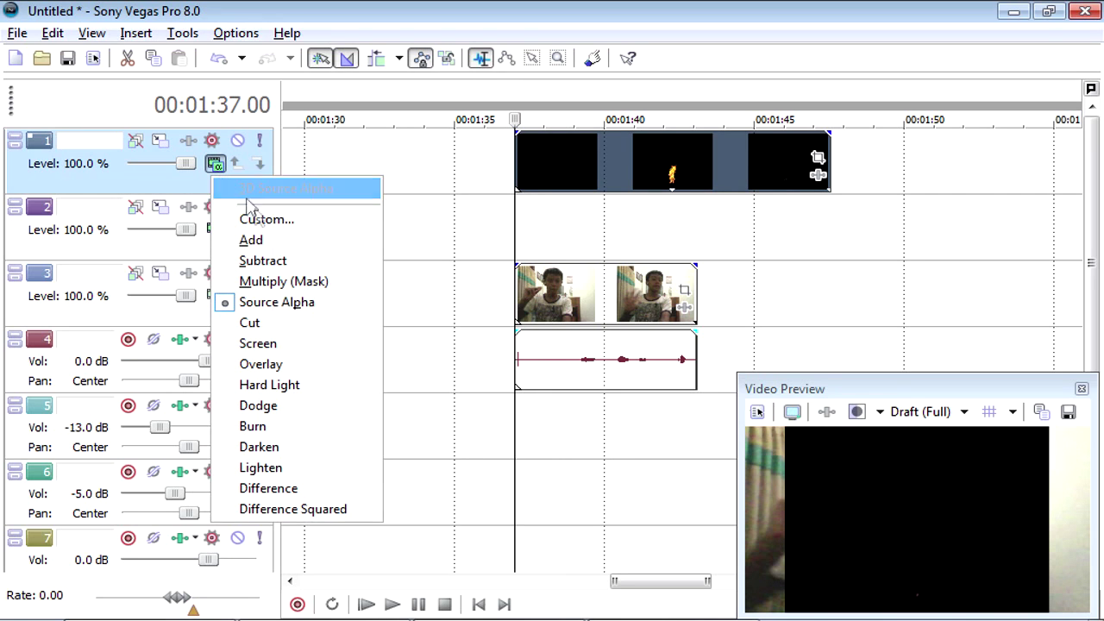
{"action": "left_click", "coordinate": [246, 240]}
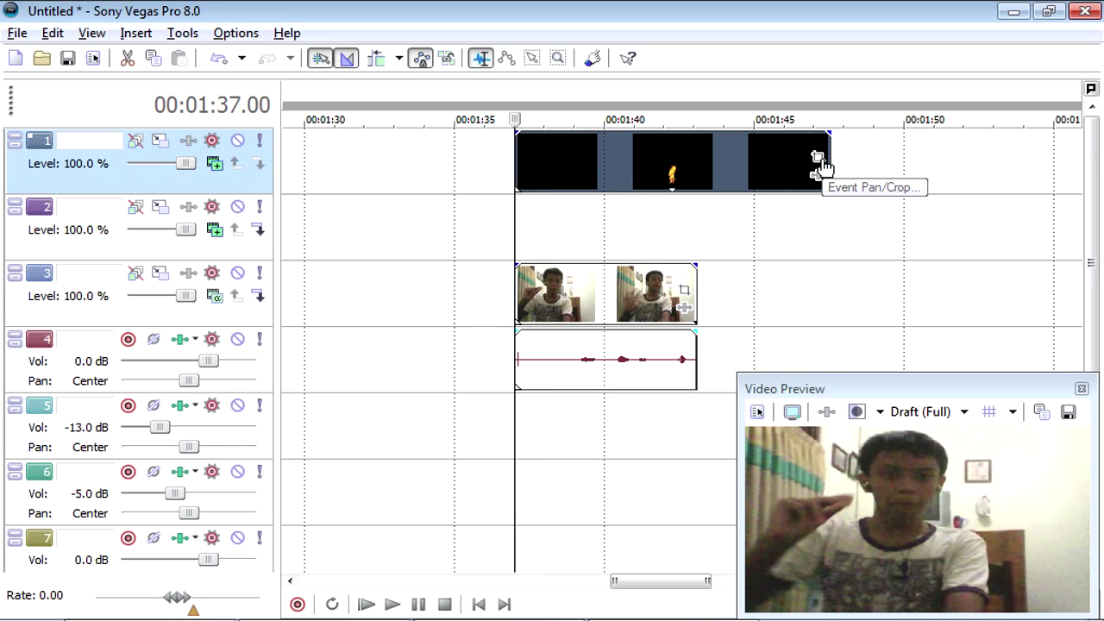
{"action": "key", "text": "space"}
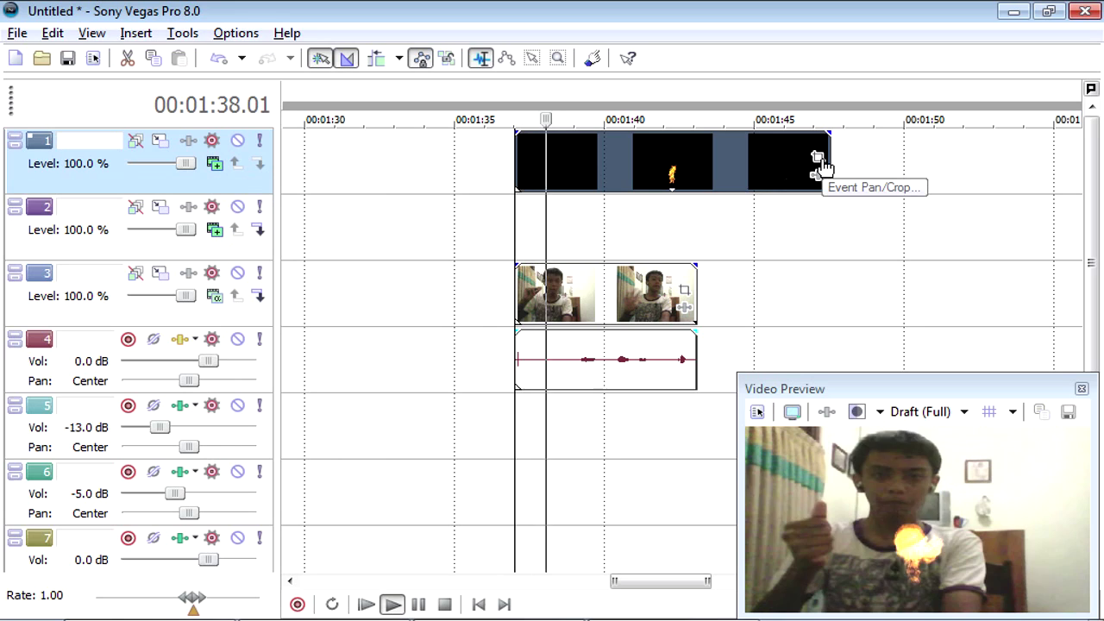
{"action": "key", "text": "space"}
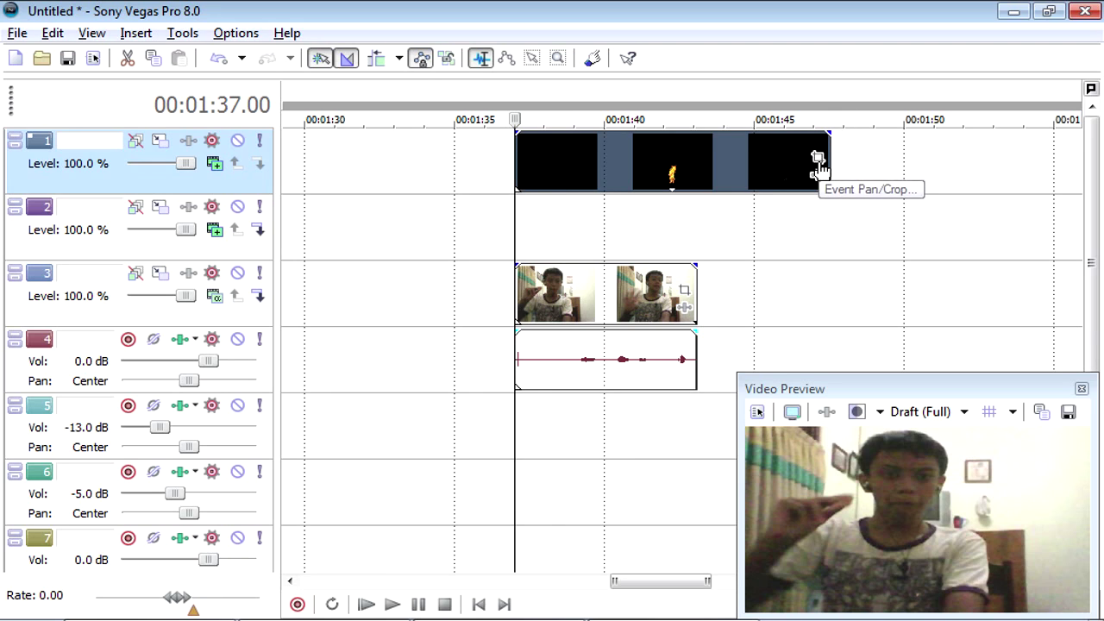
- Open the flames clip's Pan/Crop settings and enlarge the window
{"action": "left_click", "coordinate": [819, 164]}
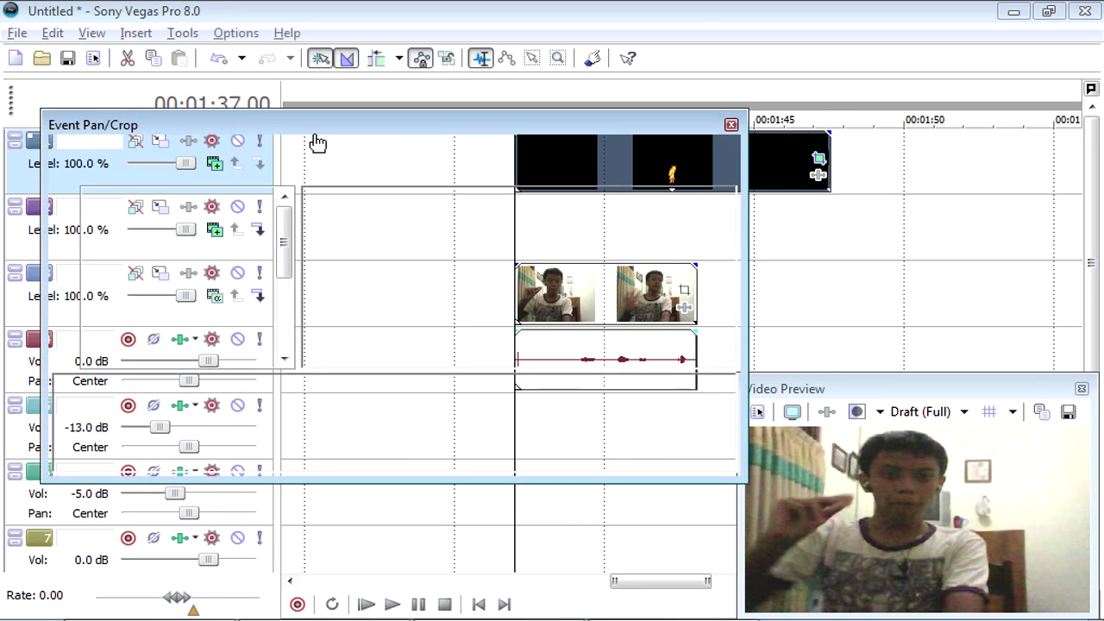
{"action": "left_click_drag", "start_coordinate": [508, 135], "coordinate": [495, 102]}
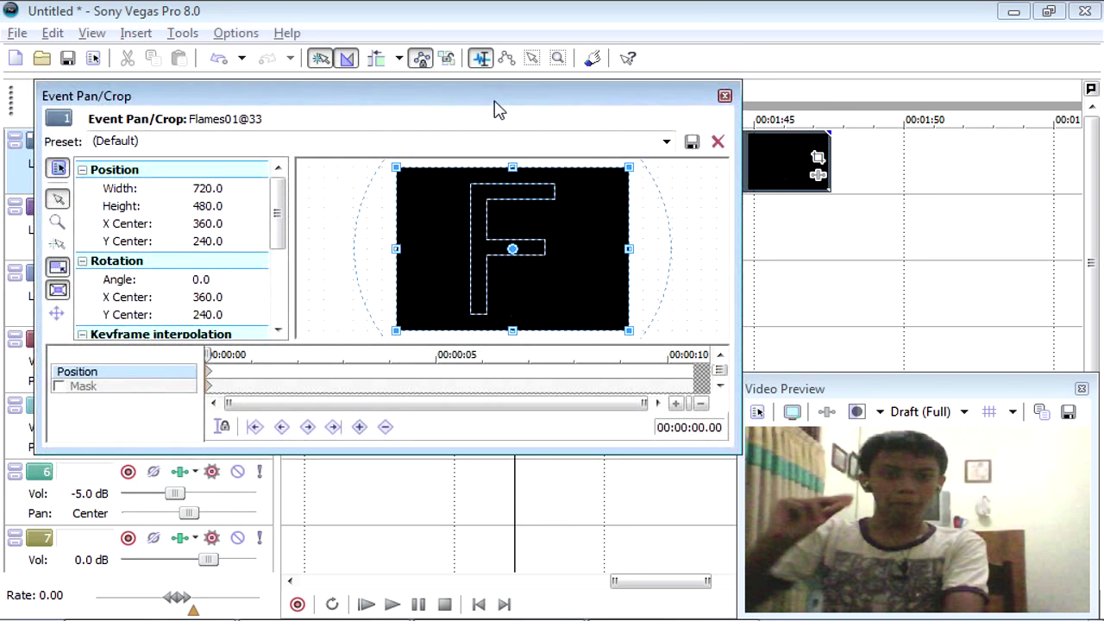
{"action": "left_click_drag", "start_coordinate": [729, 445], "coordinate": [695, 562]}
{"action": "left_click_drag", "start_coordinate": [508, 90], "coordinate": [516, 70]}
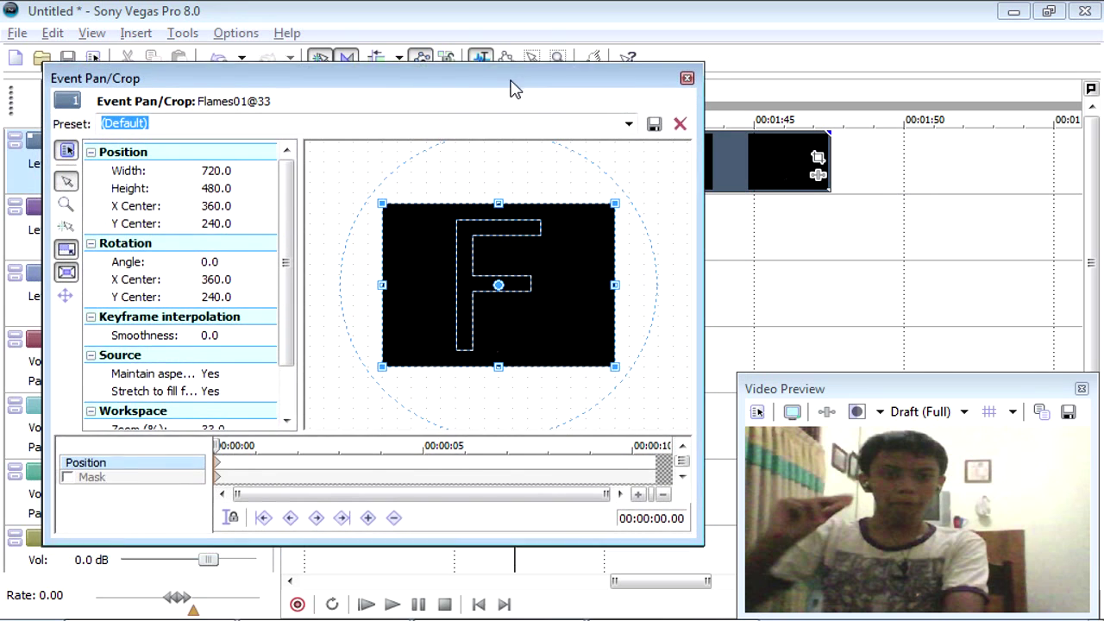
{"action": "scroll", "coordinate": [276, 298], "scroll_direction": "down", "scroll_amount": 3}
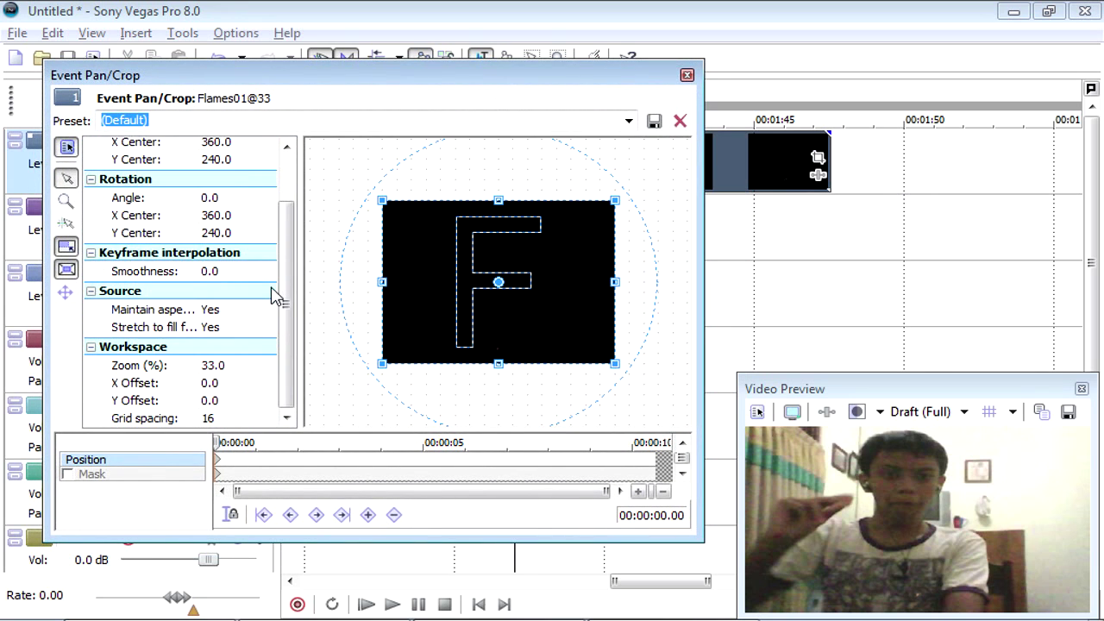
- Match the crop frame to output aspect and set Maintain aspect ratio to No, giving 720 × 368.2
{"action": "right_click", "coordinate": [471, 261]}
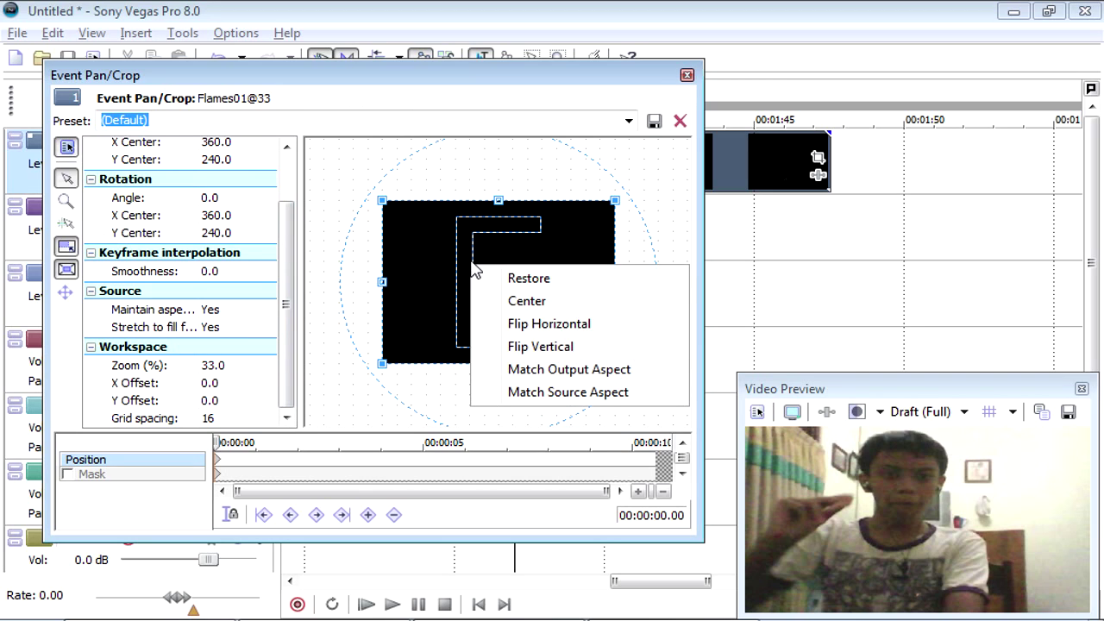
{"action": "left_click", "coordinate": [539, 371]}
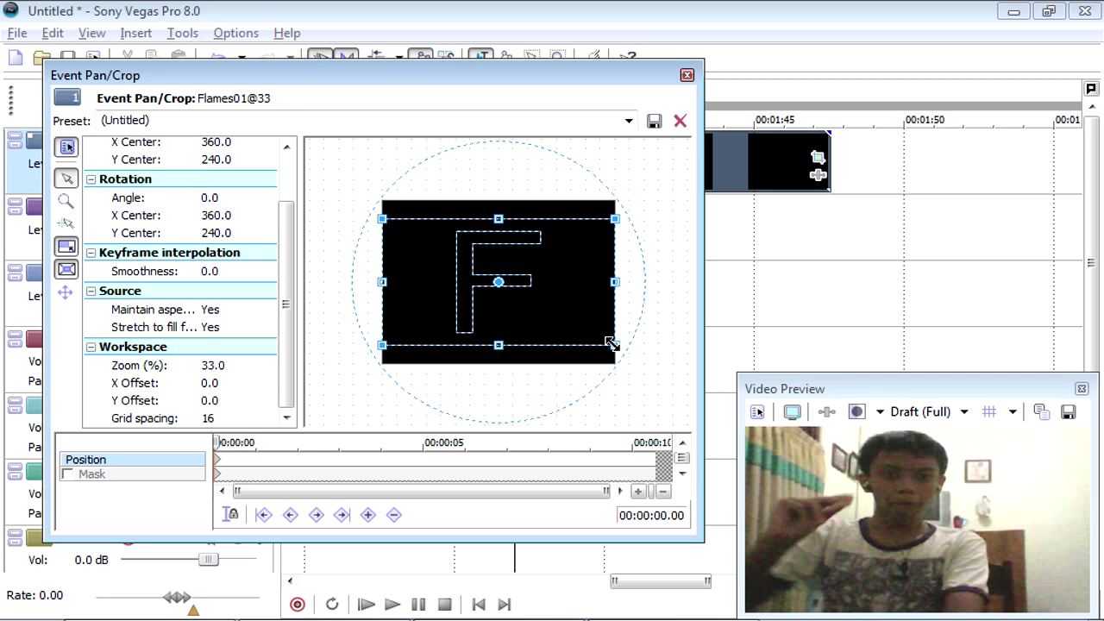
{"action": "left_click", "coordinate": [212, 311]}
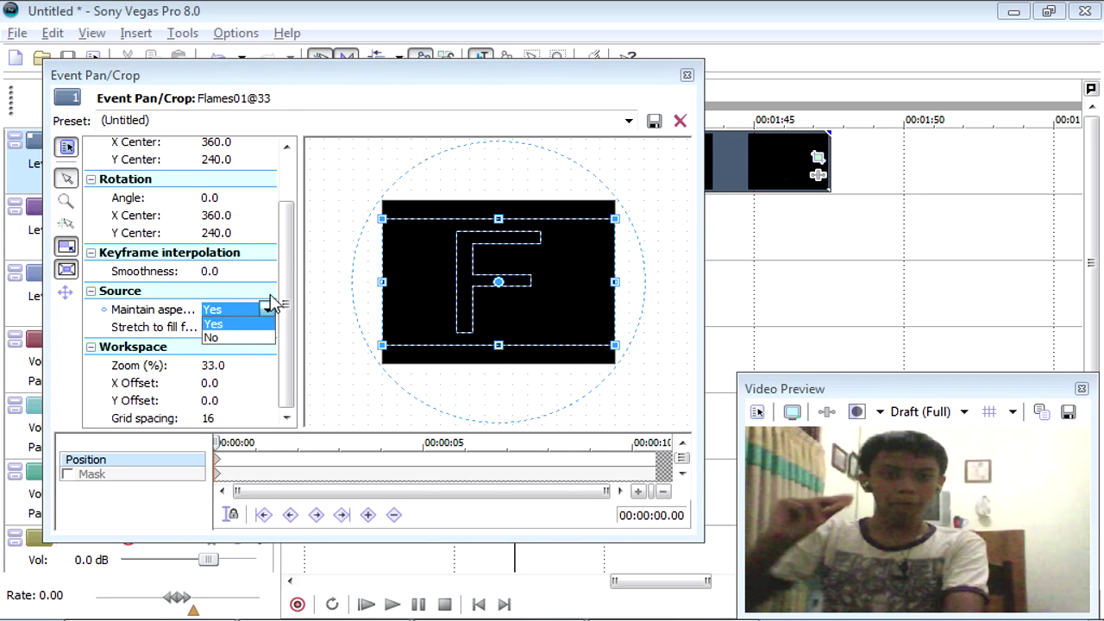
{"action": "left_click", "coordinate": [268, 309]}
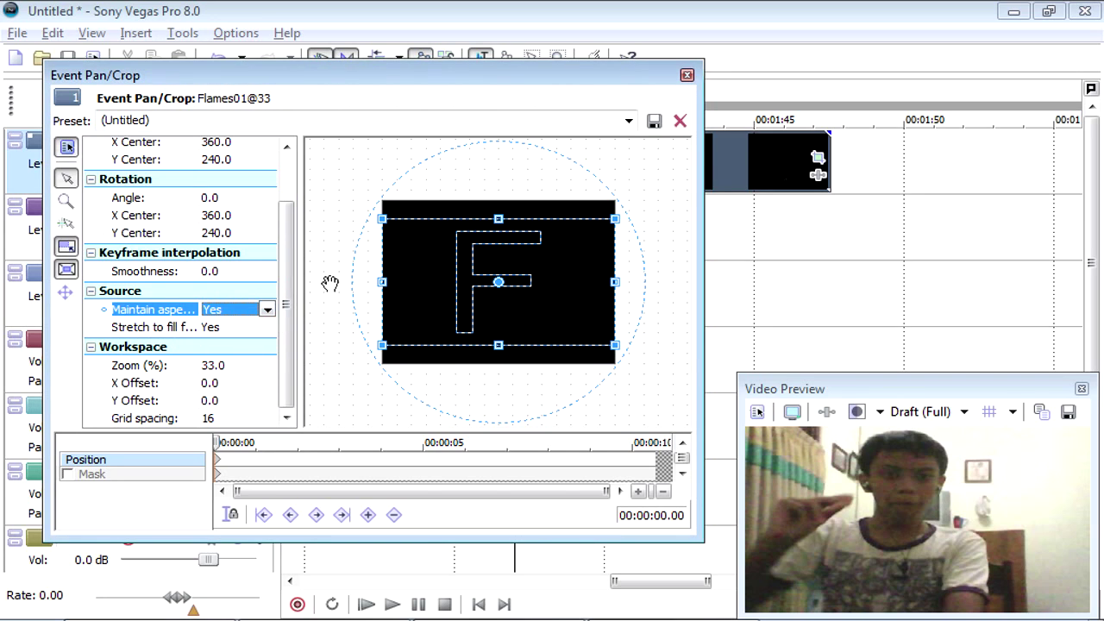
{"action": "right_click", "coordinate": [464, 246]}
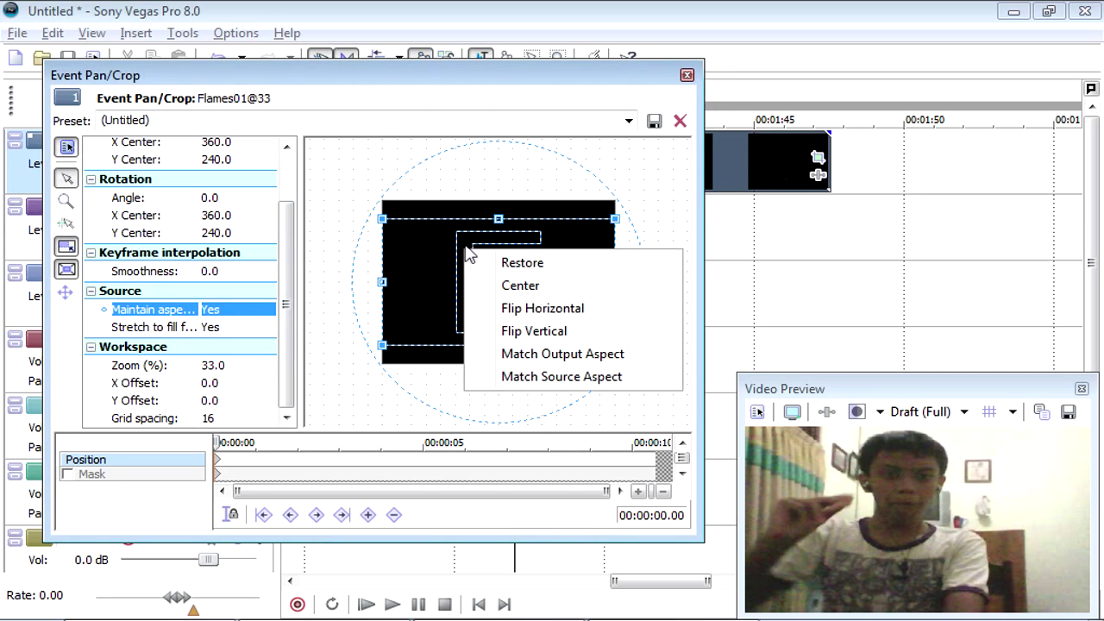
{"action": "left_click", "coordinate": [567, 361]}
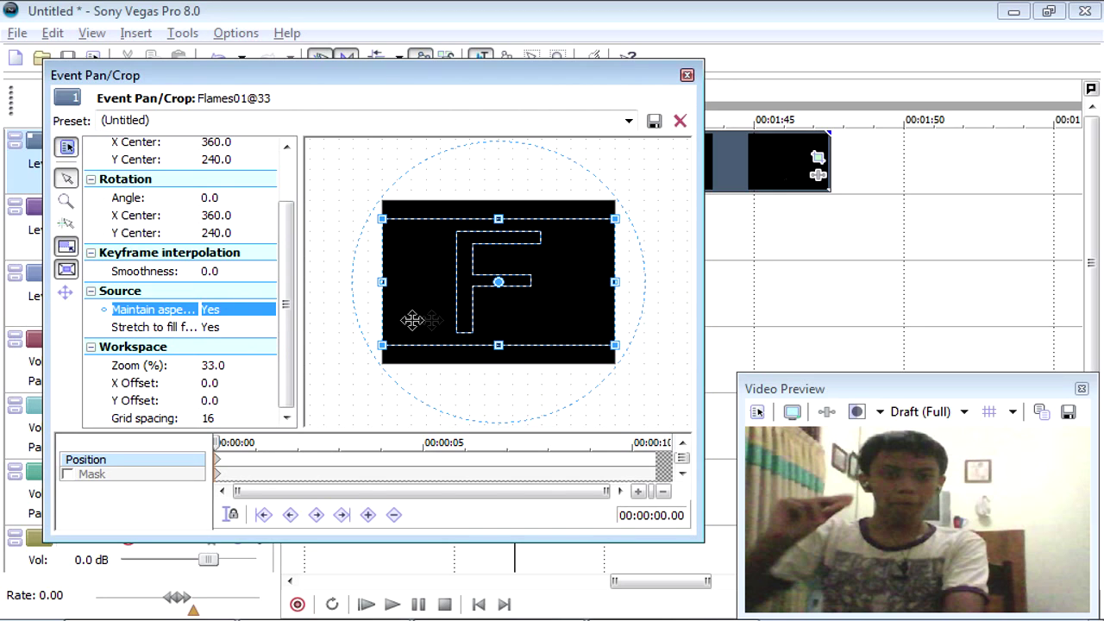
{"action": "left_click", "coordinate": [221, 316]}
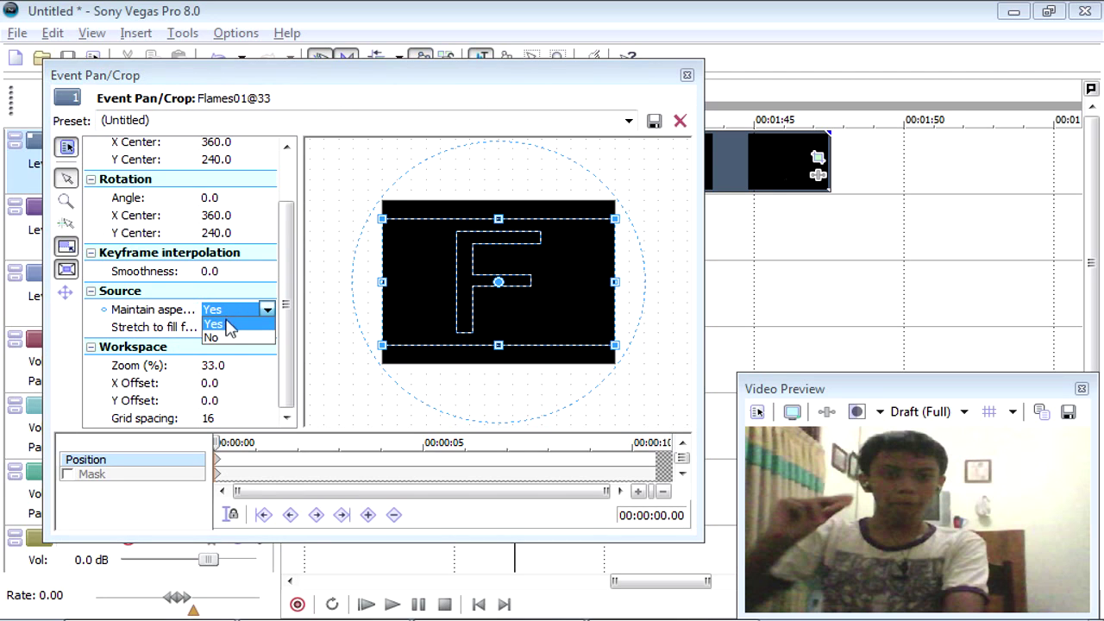
{"action": "left_click", "coordinate": [229, 339]}
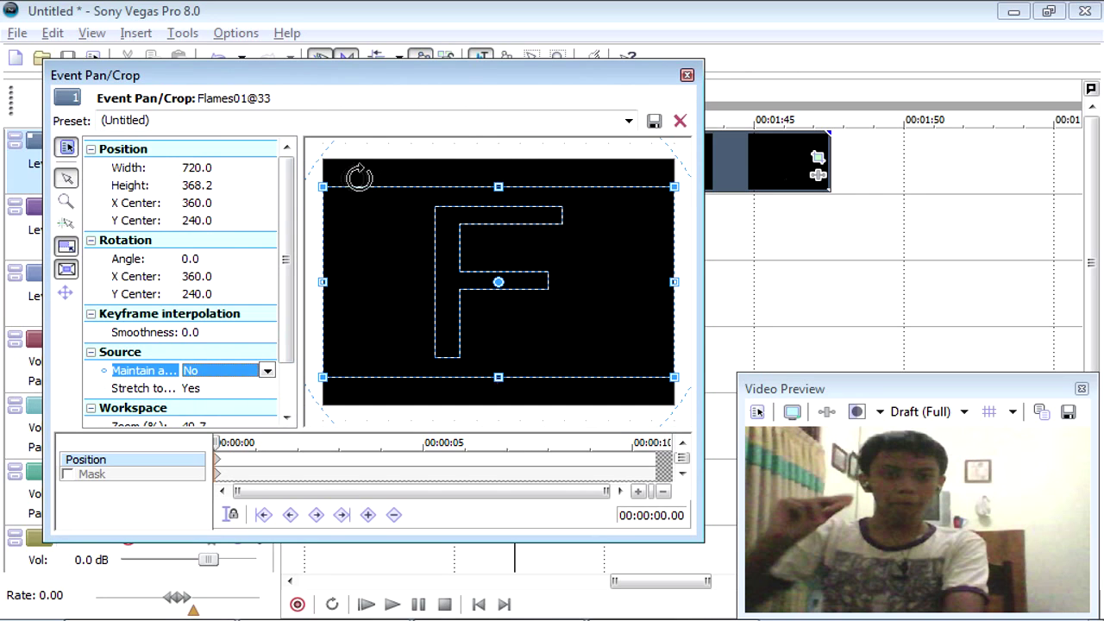
- Check the crop frame's framing options once more and close the Pan/Crop settings
{"action": "right_click", "coordinate": [523, 248]}
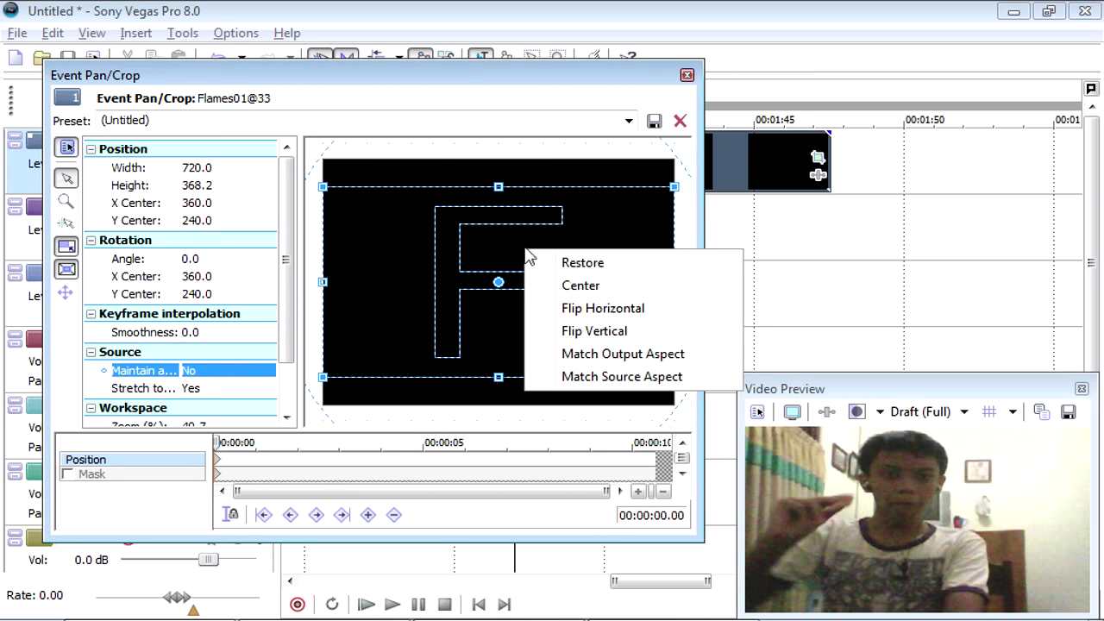
{"action": "left_click", "coordinate": [565, 371]}
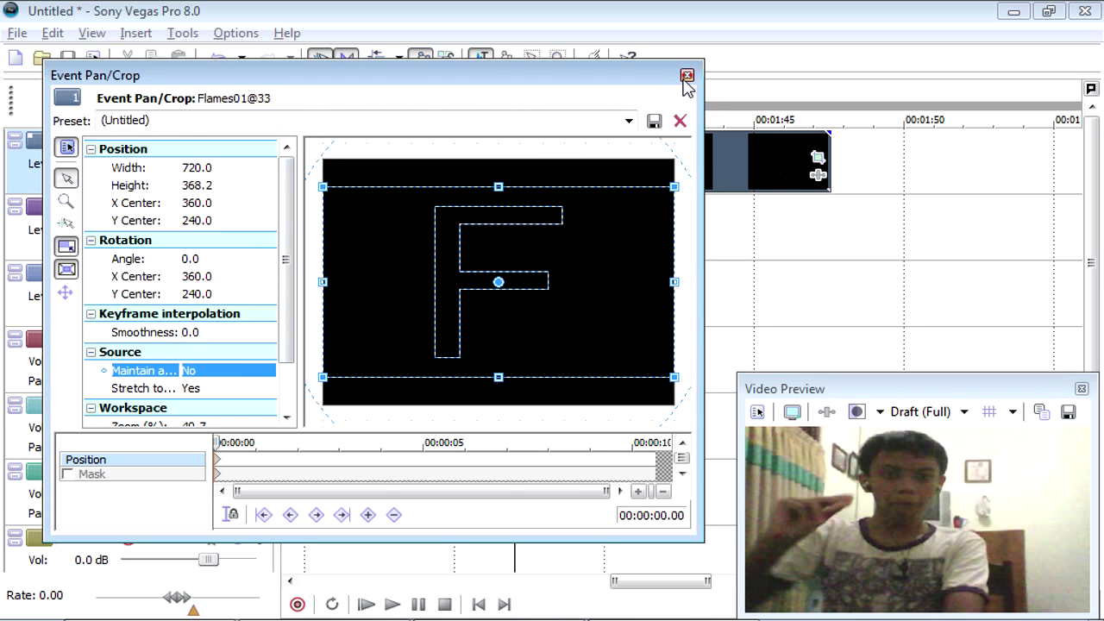
{"action": "right_click", "coordinate": [548, 220]}
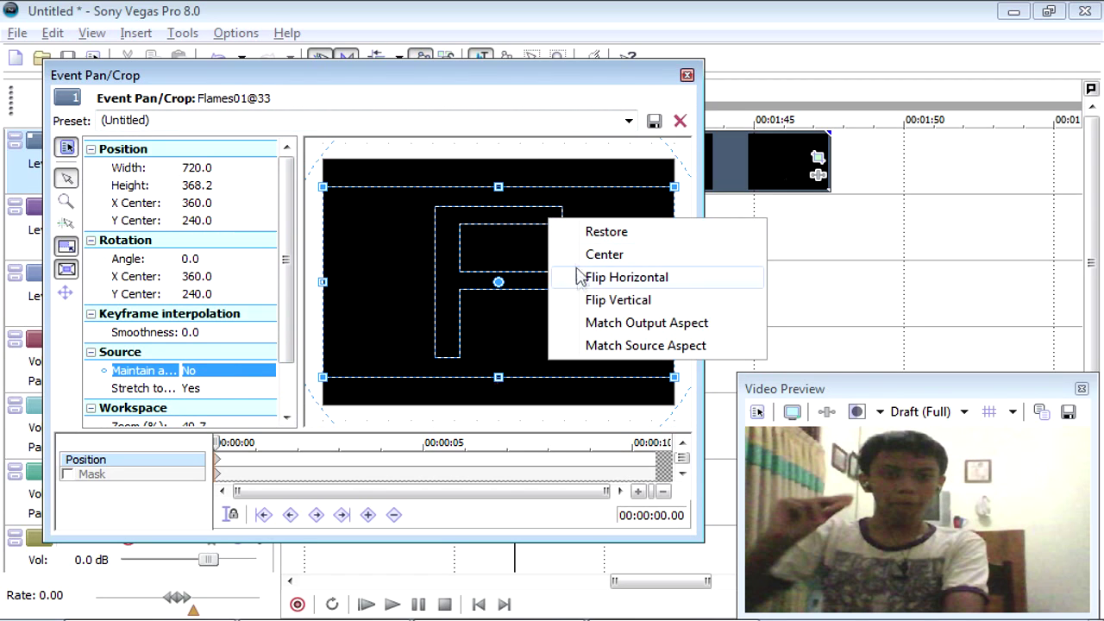
{"action": "left_click", "coordinate": [679, 78]}
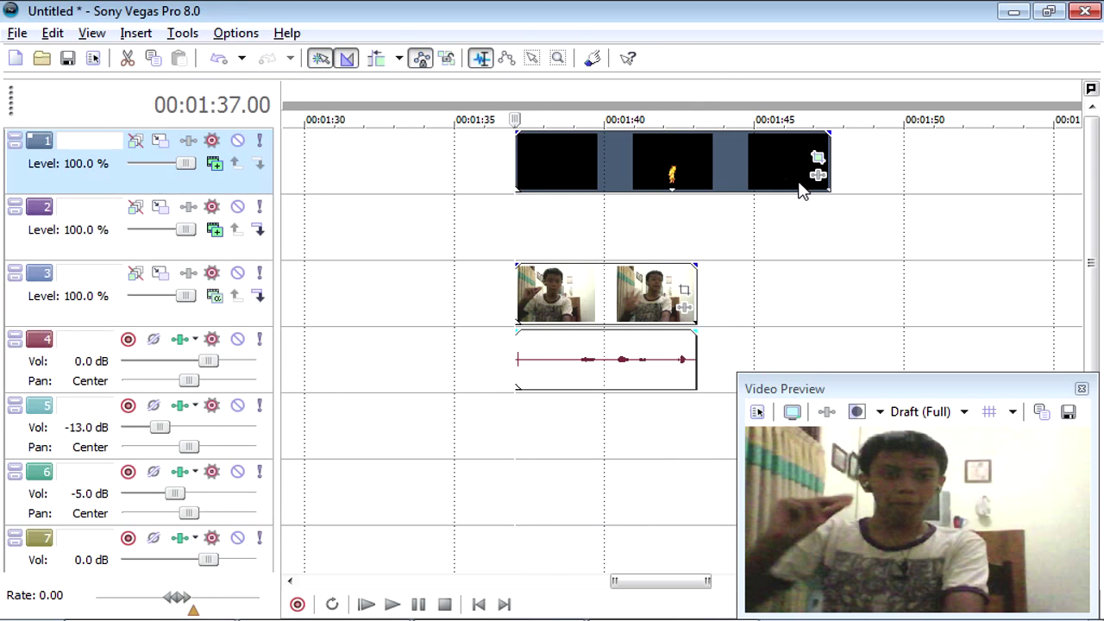
- Add a position keyframe at 00:00:02.20 with the flame moved onto the thumb
{"action": "key", "text": "space"}
{"action": "key", "text": "space"}
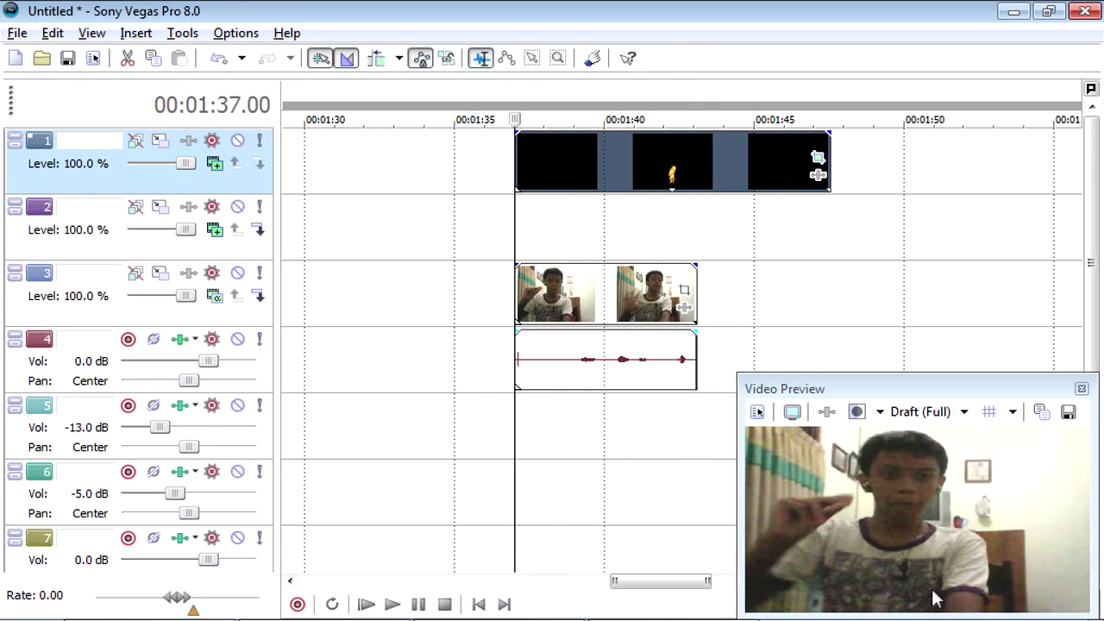
{"action": "left_click", "coordinate": [816, 161]}
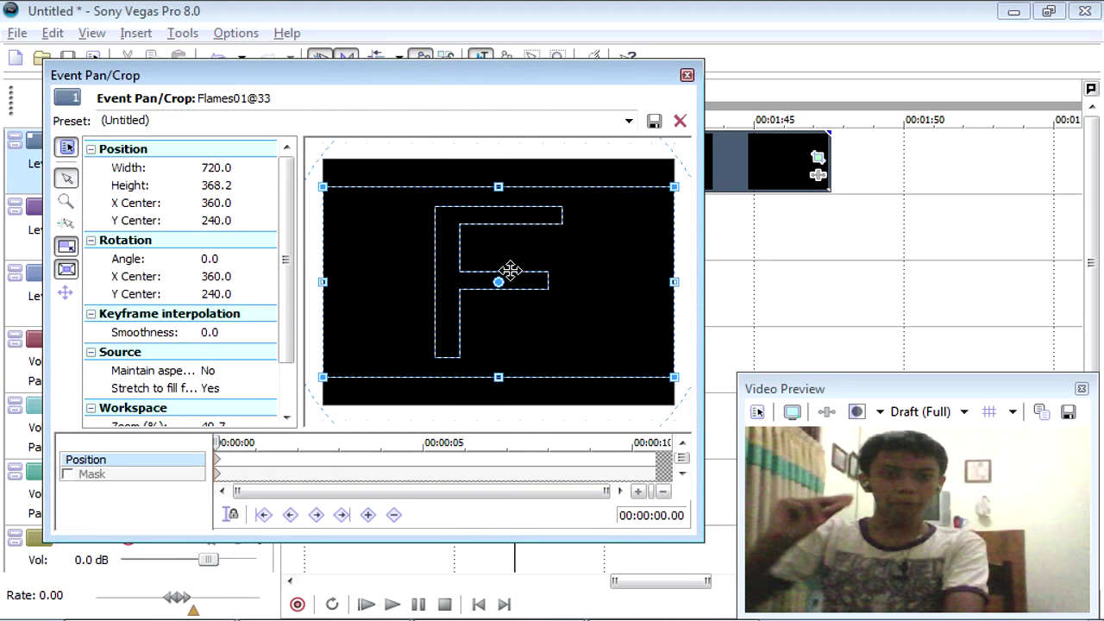
{"action": "left_click_drag", "start_coordinate": [519, 273], "coordinate": [540, 316]}
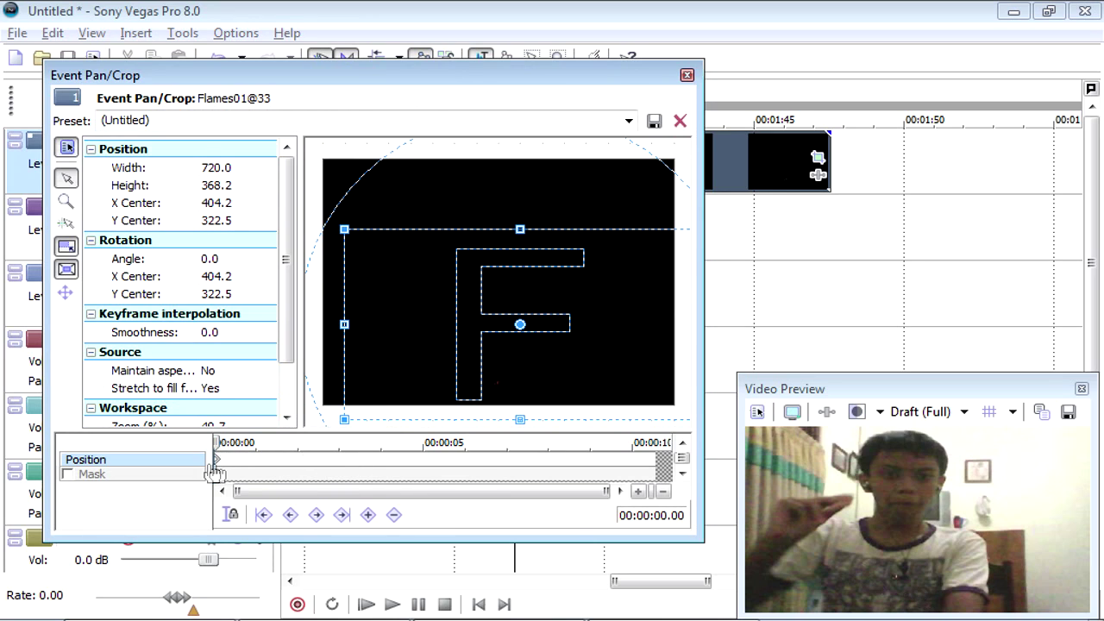
{"action": "left_click_drag", "start_coordinate": [218, 467], "coordinate": [320, 463]}
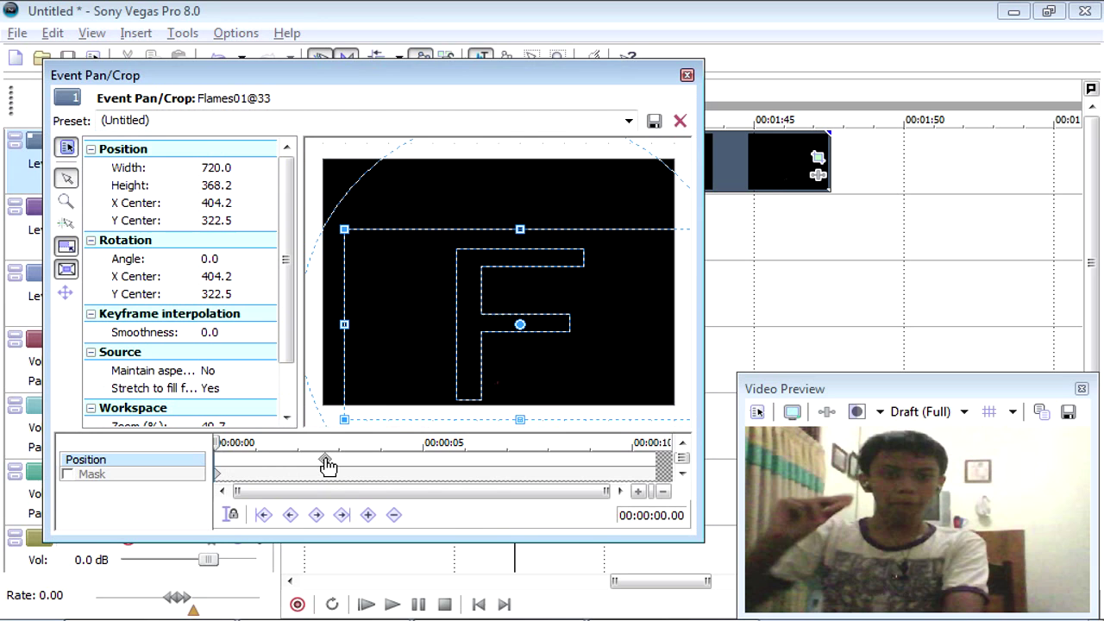
{"action": "left_click", "coordinate": [325, 460]}
{"action": "left_click_drag", "start_coordinate": [465, 339], "coordinate": [490, 352]}
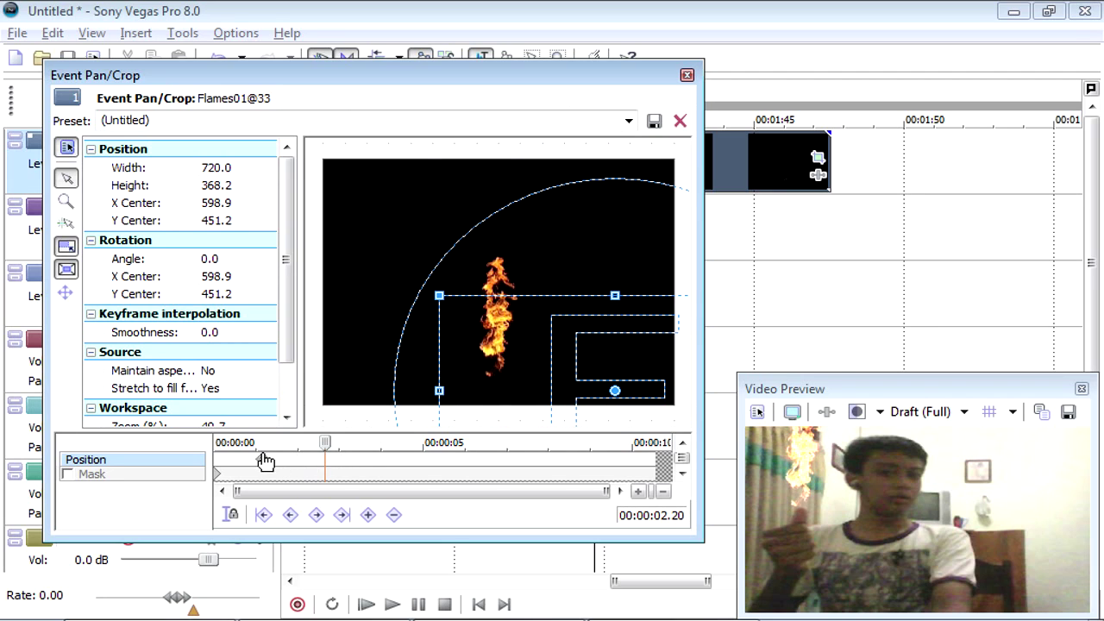
- Reposition the flame's starting keyframe to match the thumb, then close the editor
{"action": "left_click_drag", "start_coordinate": [250, 465], "coordinate": [301, 466]}
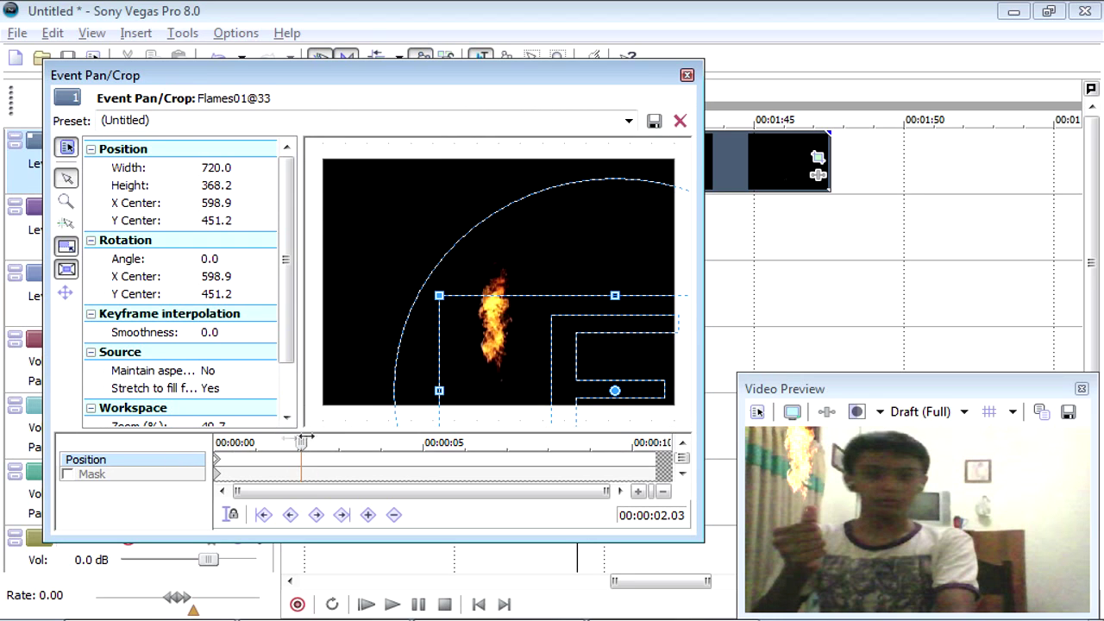
{"action": "left_click", "coordinate": [221, 466]}
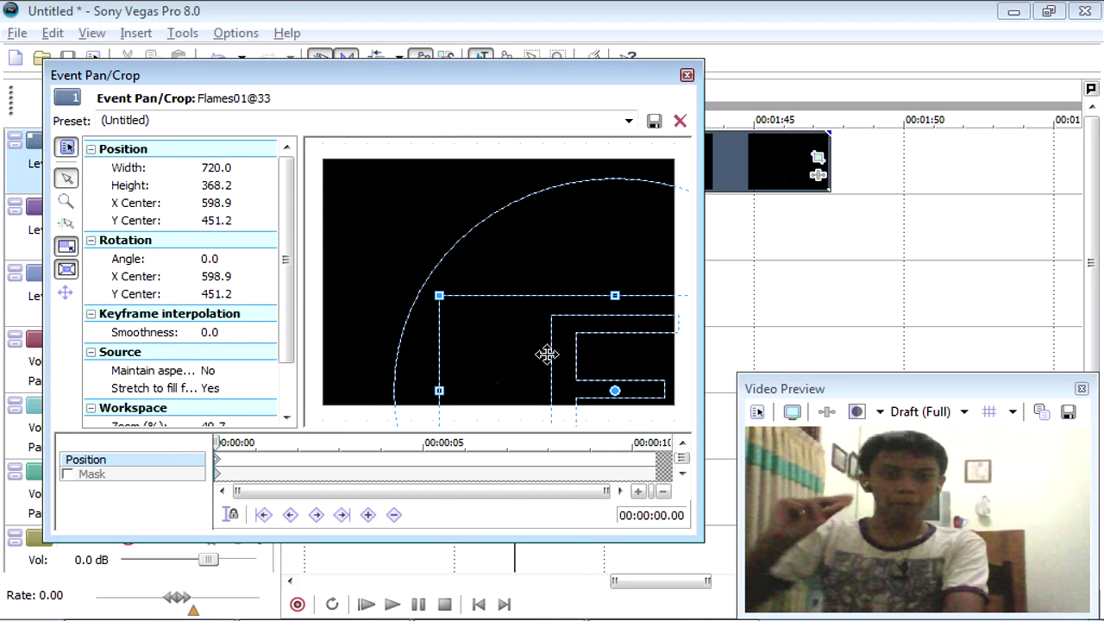
{"action": "left_click_drag", "start_coordinate": [547, 354], "coordinate": [507, 376]}
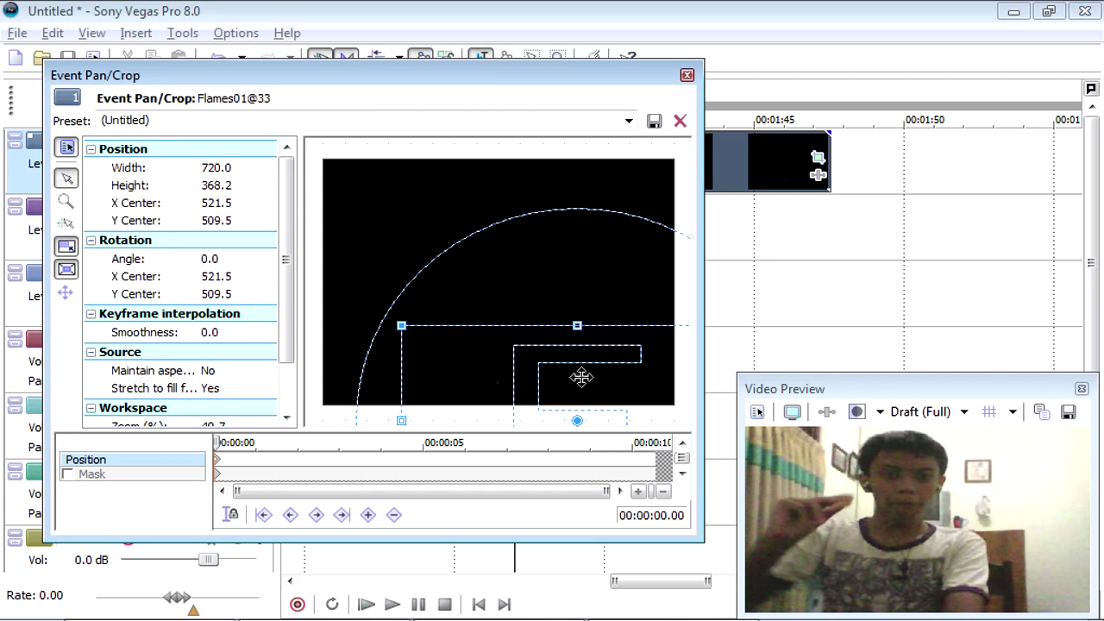
{"action": "mouse_move", "coordinate": [563, 373]}
{"action": "left_mouse_down"}
{"action": "mouse_move", "coordinate": [570, 379]}
{"action": "mouse_move", "coordinate": [561, 374]}
{"action": "left_mouse_up"}
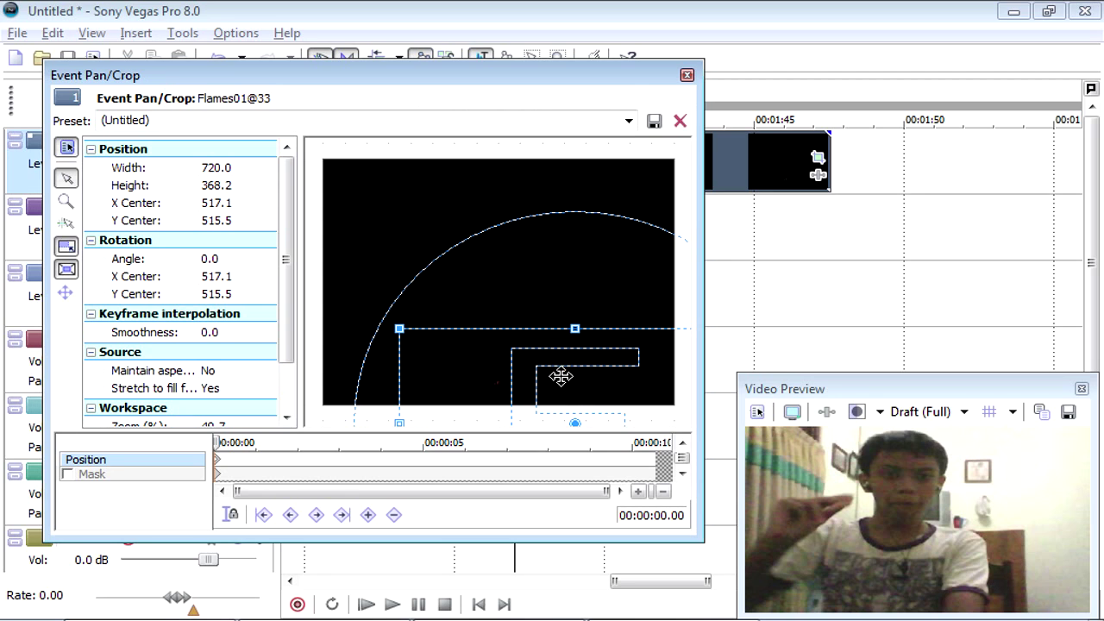
{"action": "left_click", "coordinate": [687, 76]}
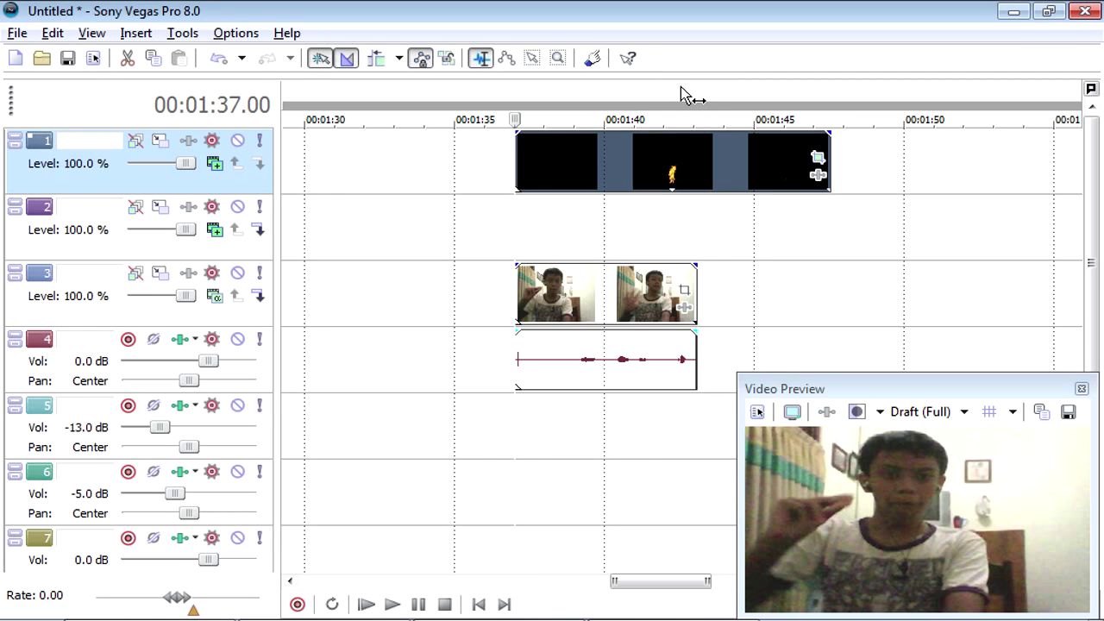
- Nudge the flame's starting Pan/Crop position up-right to X 548.0 / Y 469.3 and replay from the clip start
{"action": "key", "text": "Return"}
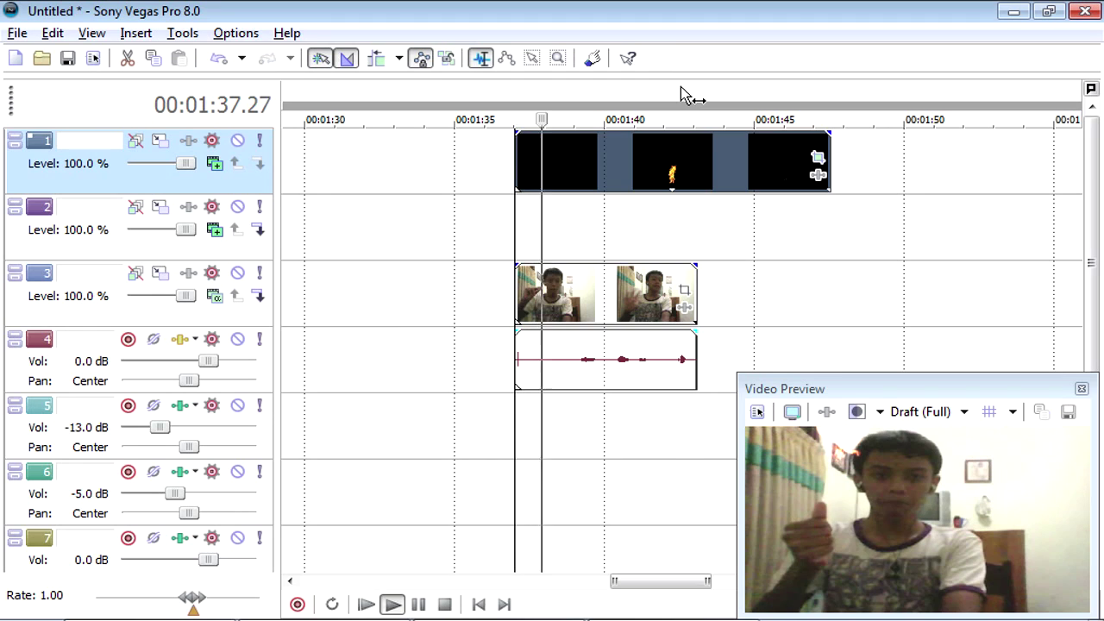
{"action": "key", "text": "Return"}
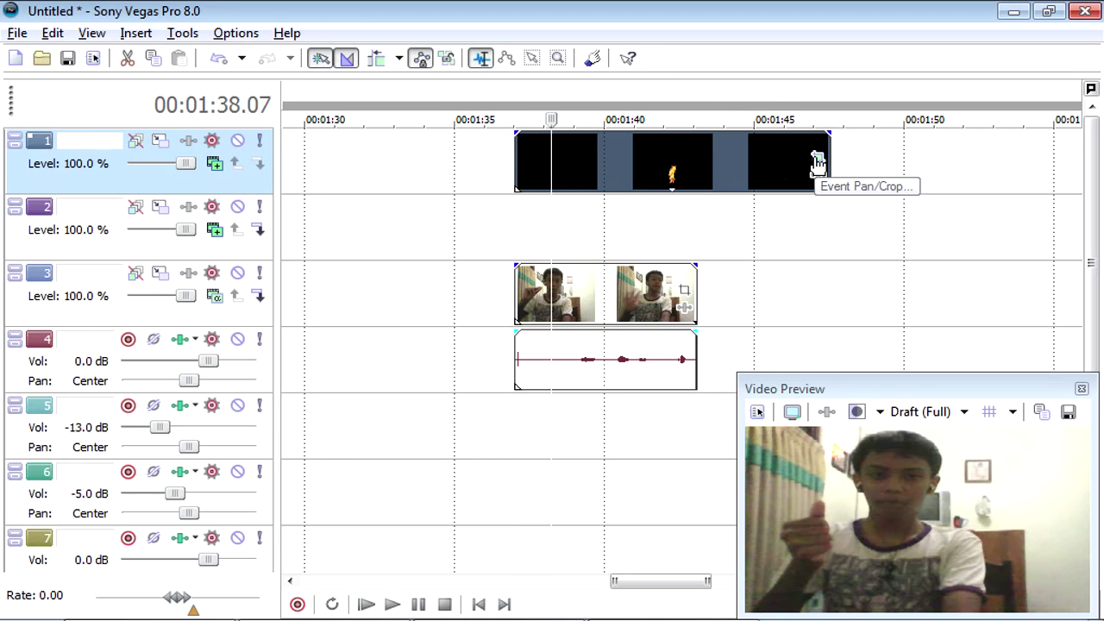
{"action": "left_click", "coordinate": [818, 160]}
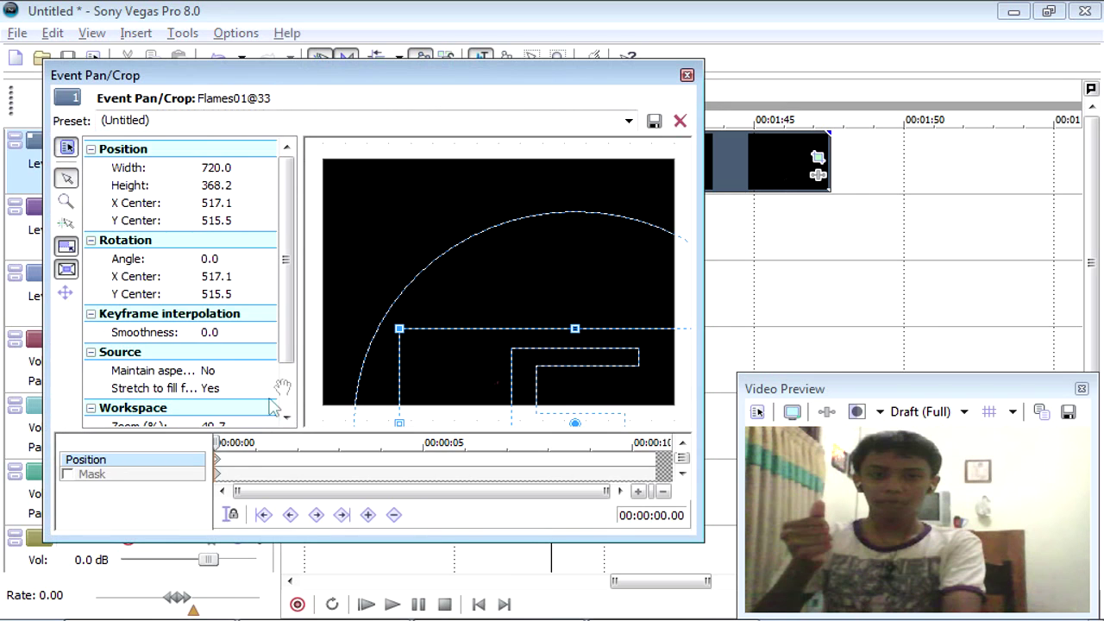
{"action": "left_click_drag", "start_coordinate": [468, 382], "coordinate": [486, 360]}
{"action": "left_click", "coordinate": [686, 78]}
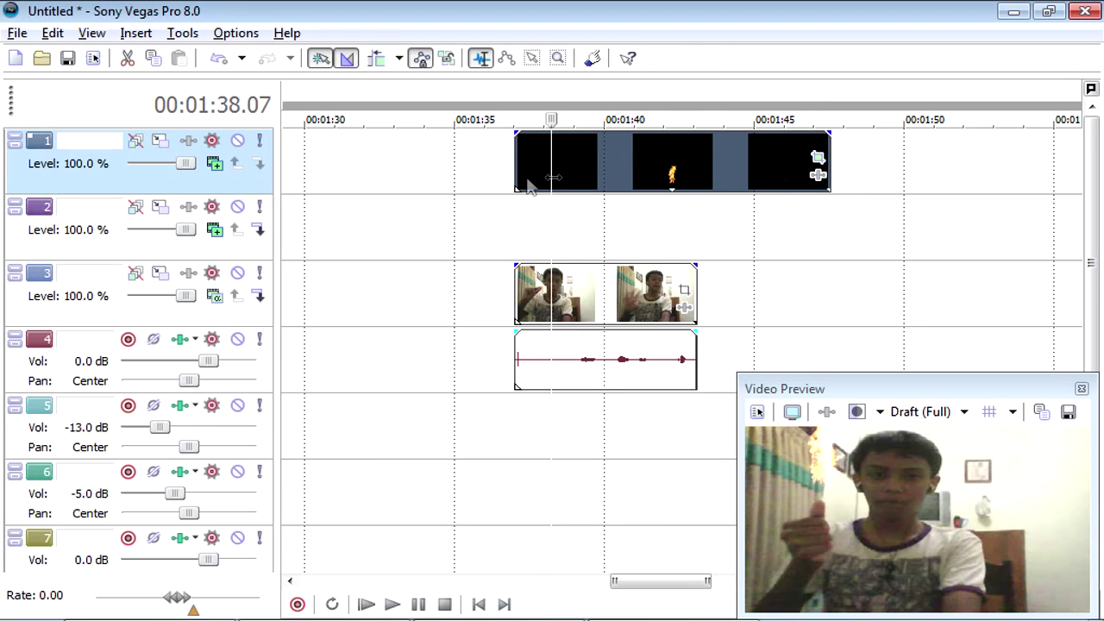
{"action": "left_click", "coordinate": [520, 183]}
{"action": "key", "text": "space"}
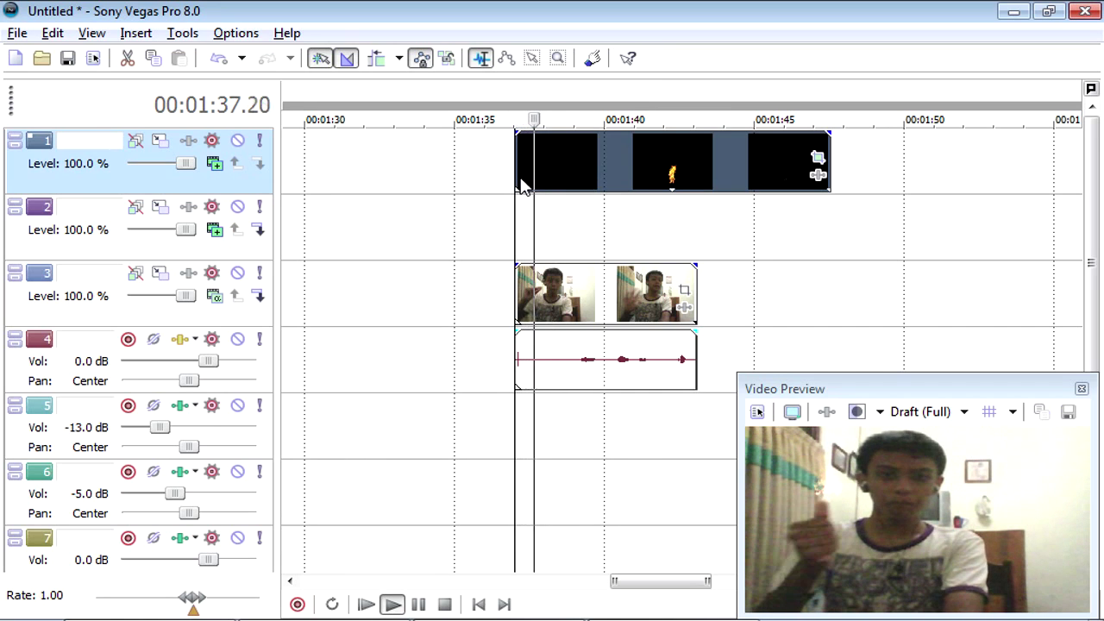
{"action": "key", "text": "space"}
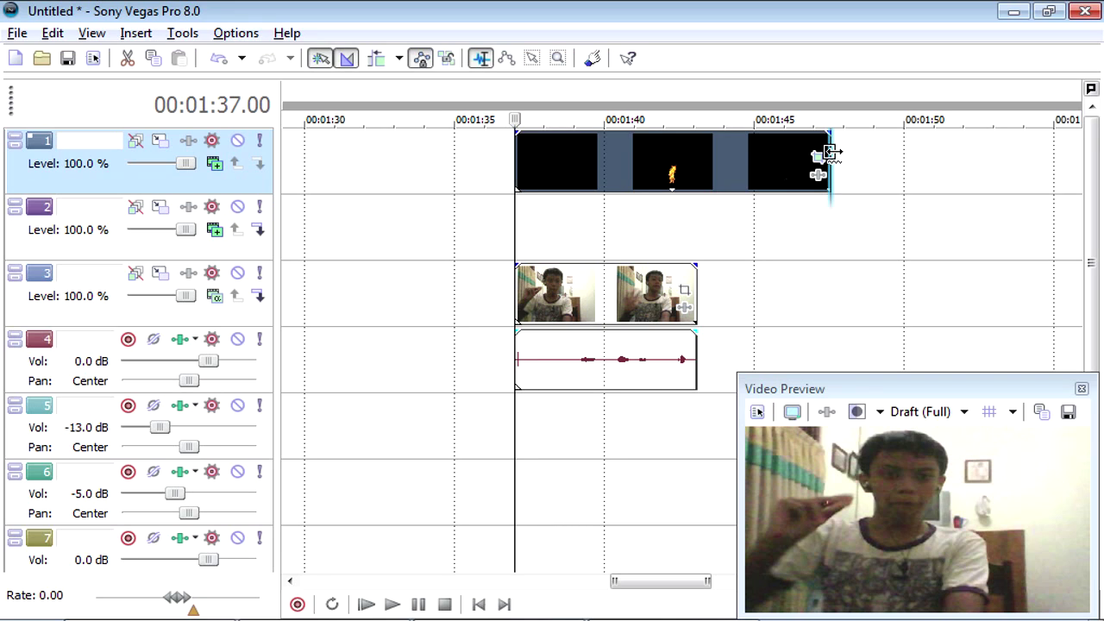
- Trim the flames clip's end 4.14 seconds so it finishes with the webcam clip, then preview
{"action": "left_click_drag", "start_coordinate": [830, 153], "coordinate": [699, 153]}
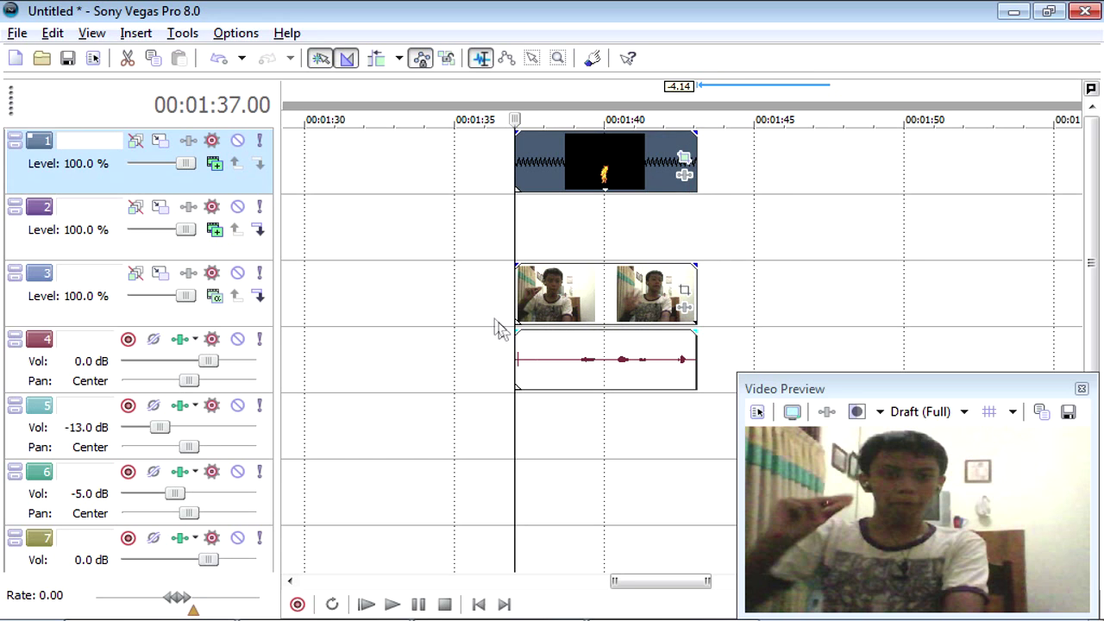
{"action": "key", "text": "space"}
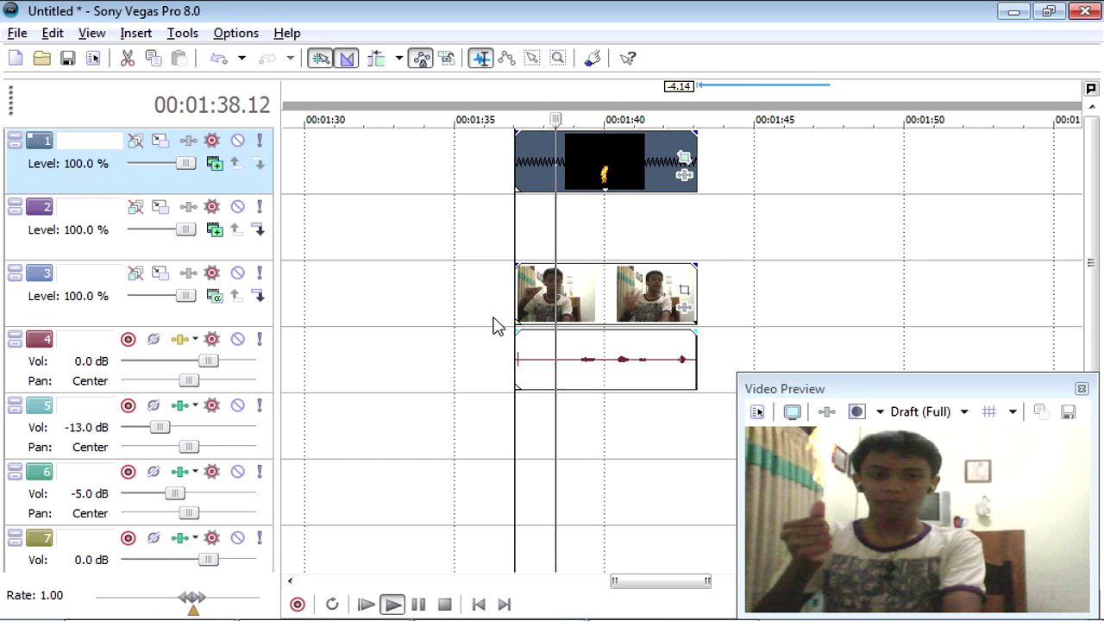
{"action": "key", "text": "space"}
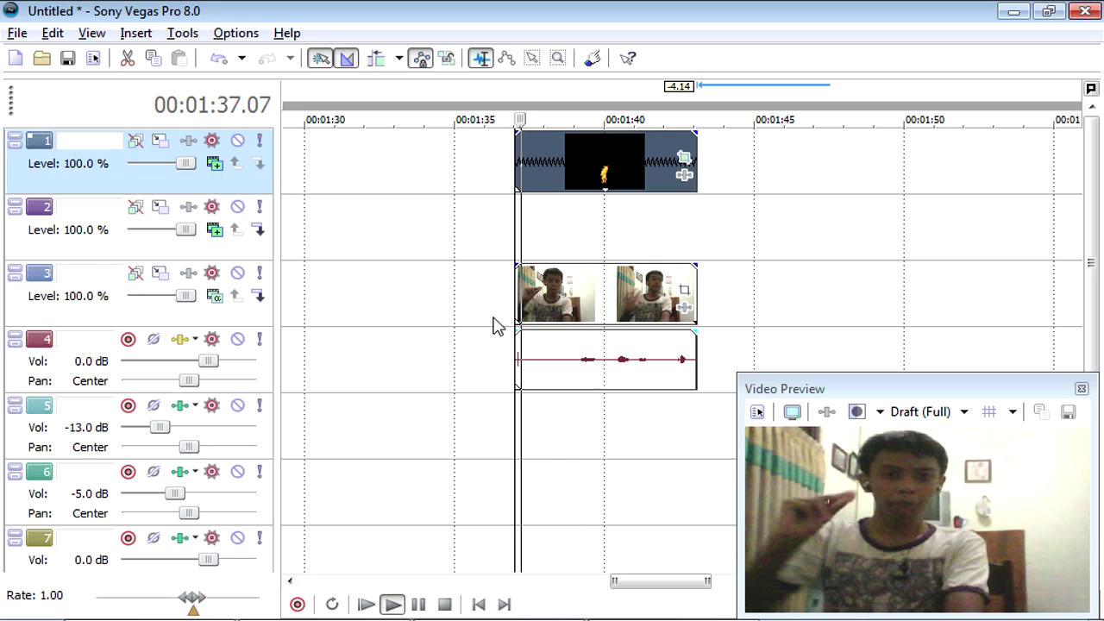
{"action": "left_click", "coordinate": [517, 362]}
{"action": "key", "text": "space"}
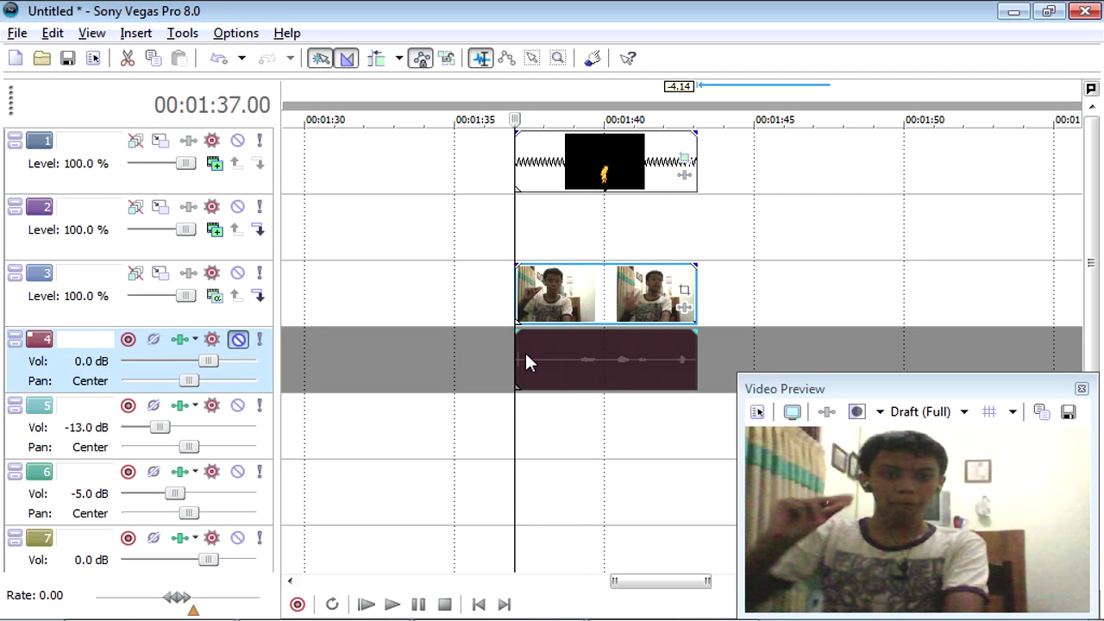
{"action": "key", "text": "space"}
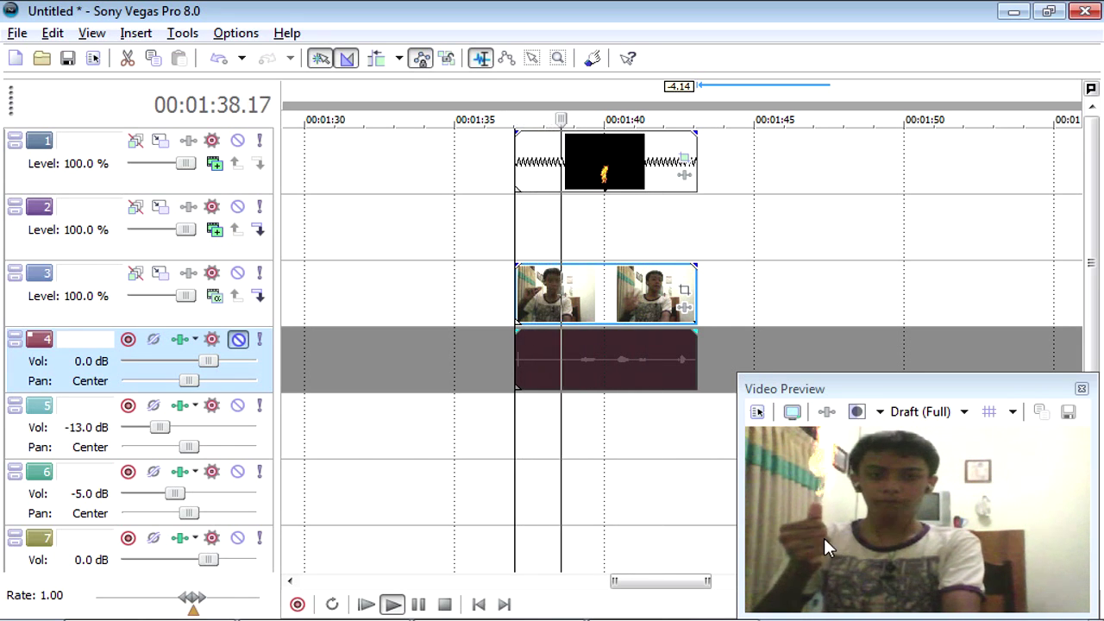
{"action": "key", "text": "Return"}
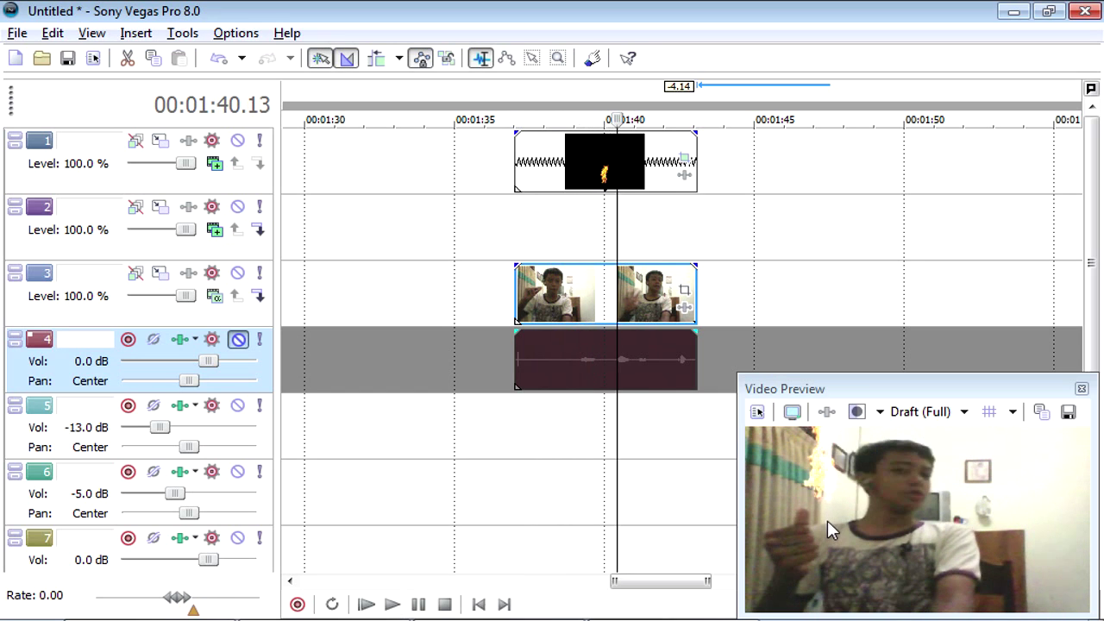
{"action": "left_click", "coordinate": [505, 443]}
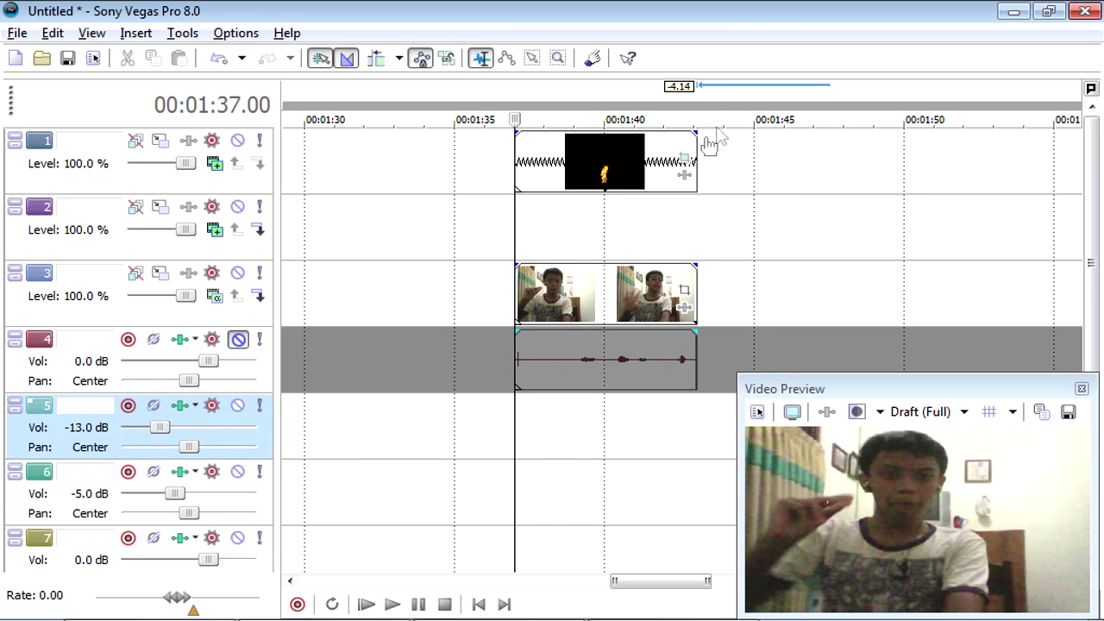
- Turn on Sync Cursor in the flames clip's Pan/Crop editor, then play and pause at 1:38.24
{"action": "left_click", "coordinate": [686, 160]}
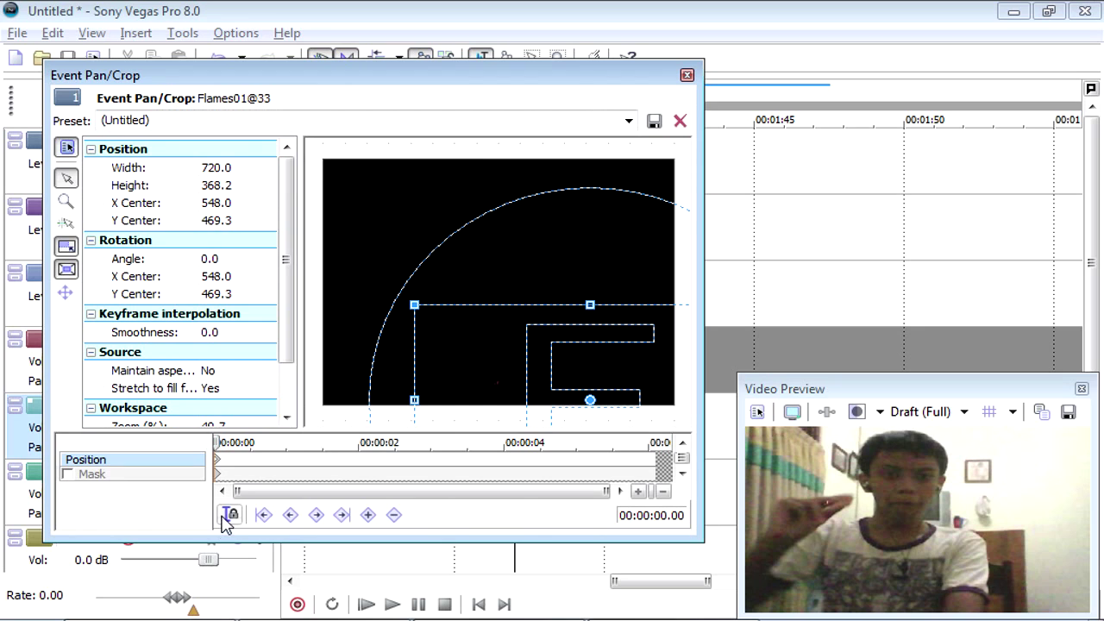
{"action": "left_click", "coordinate": [230, 518]}
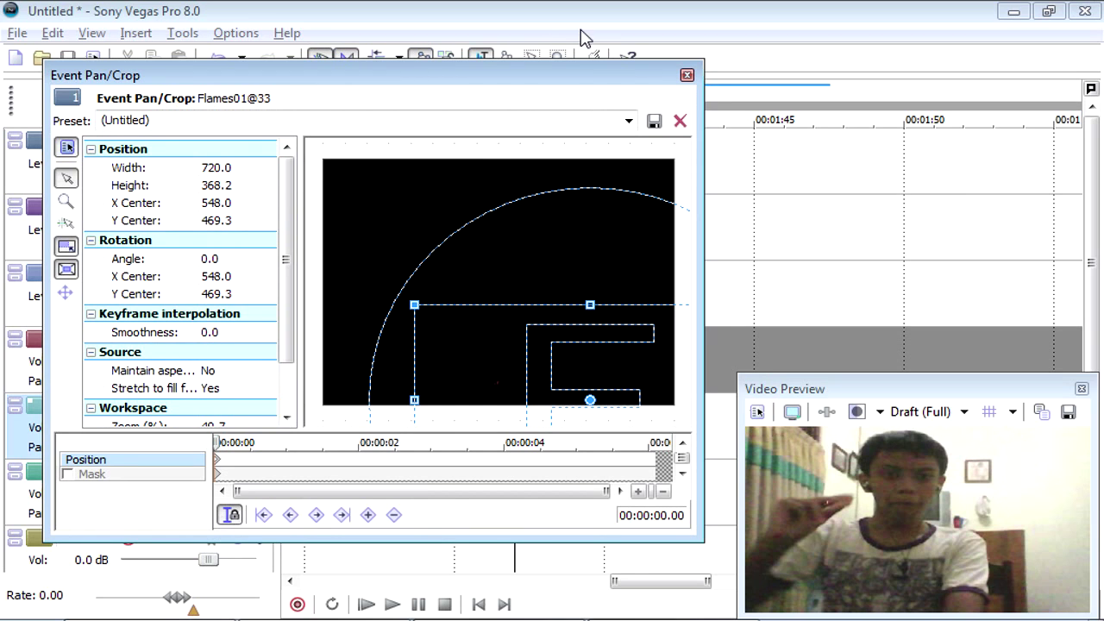
{"action": "left_click", "coordinate": [686, 76]}
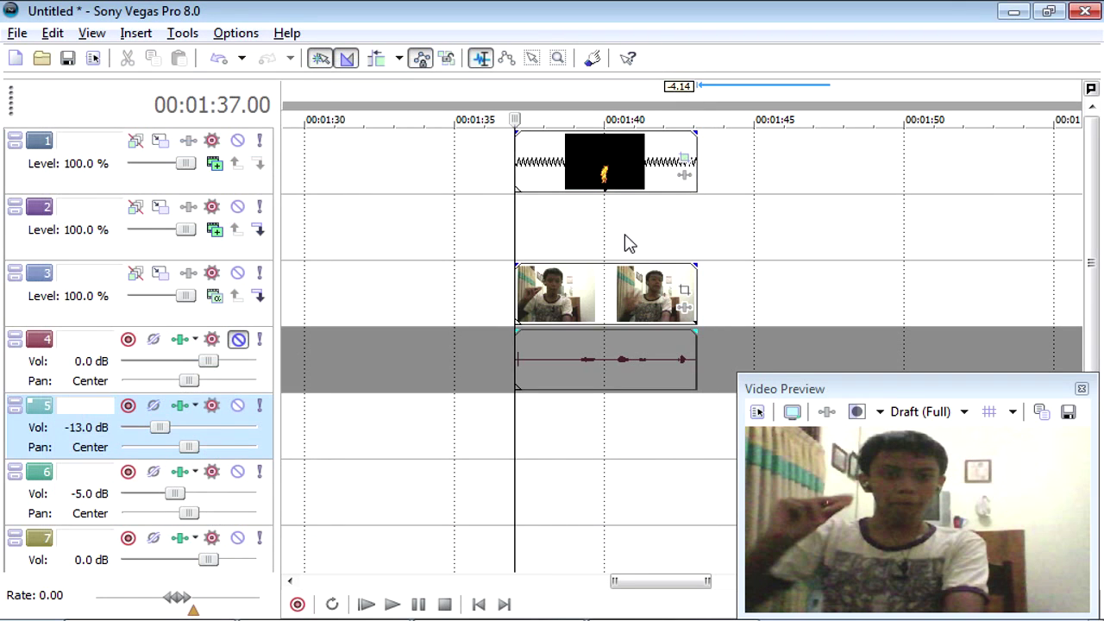
{"action": "key", "text": "space"}
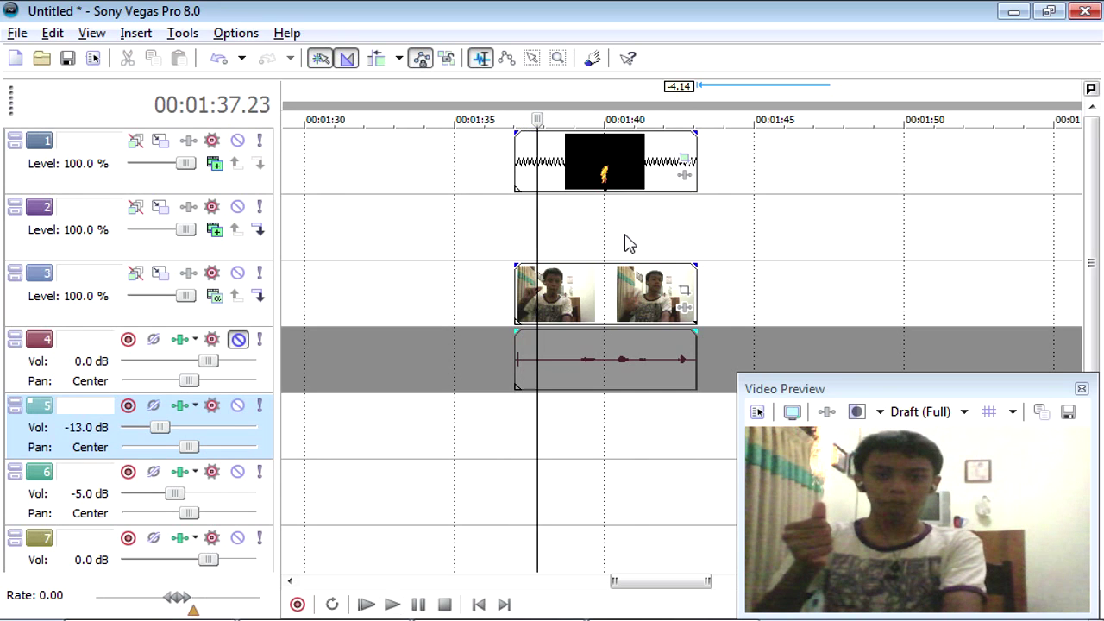
{"action": "key", "text": "space"}
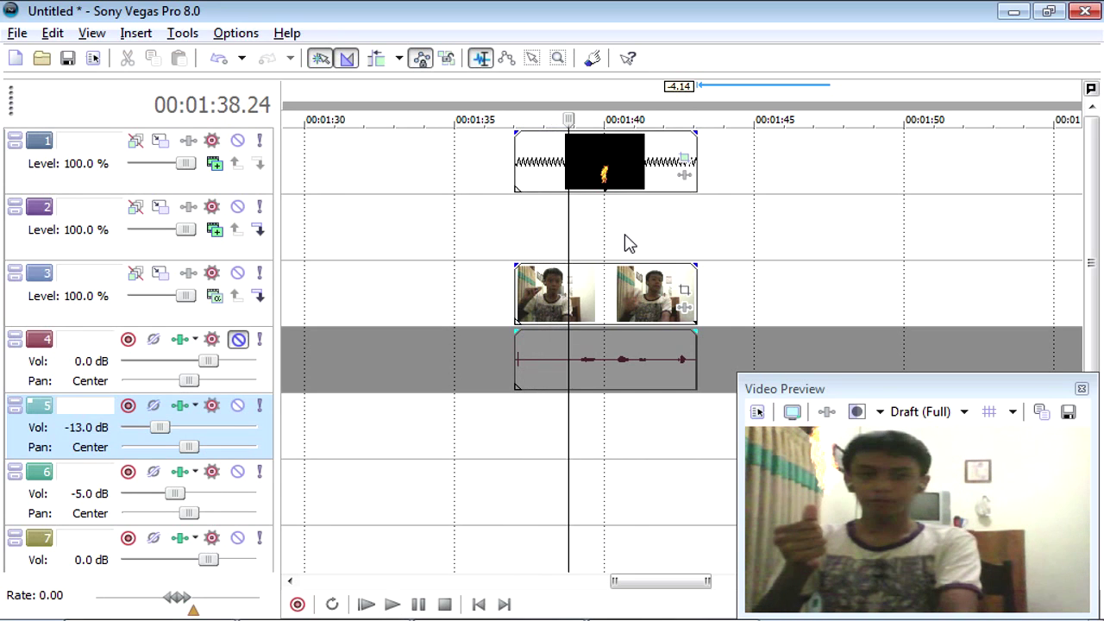
- Add a Pan/Crop position keyframe at 00:00:01.24 with the flames moved onto the thumb
{"action": "left_click", "coordinate": [684, 161]}
{"action": "left_click_drag", "start_coordinate": [522, 351], "coordinate": [547, 343]}
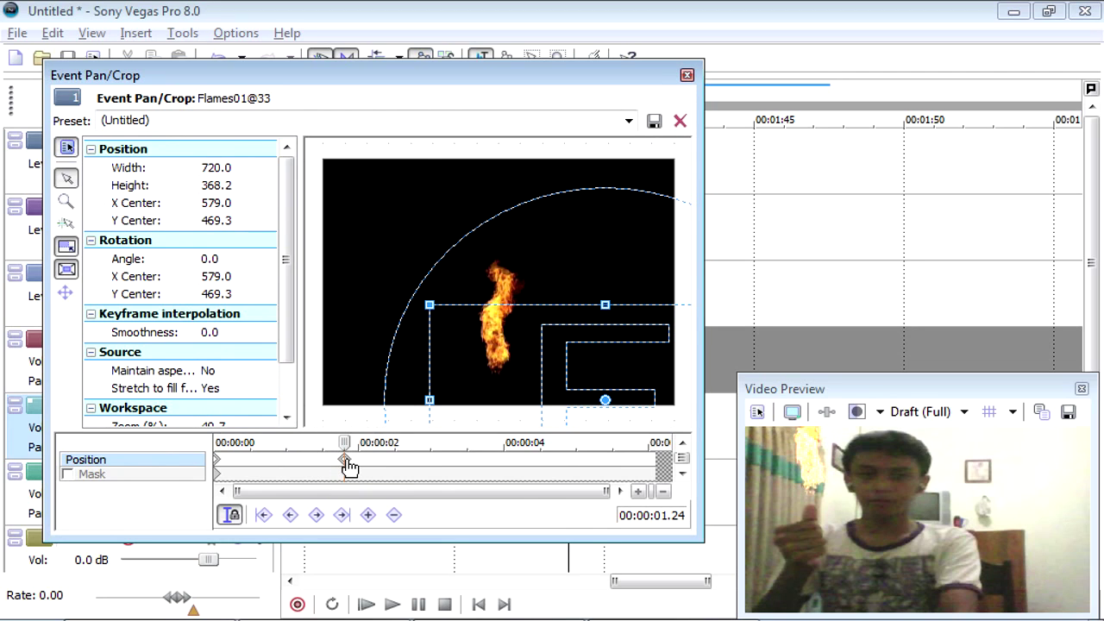
{"action": "key", "text": "ctrl+z"}
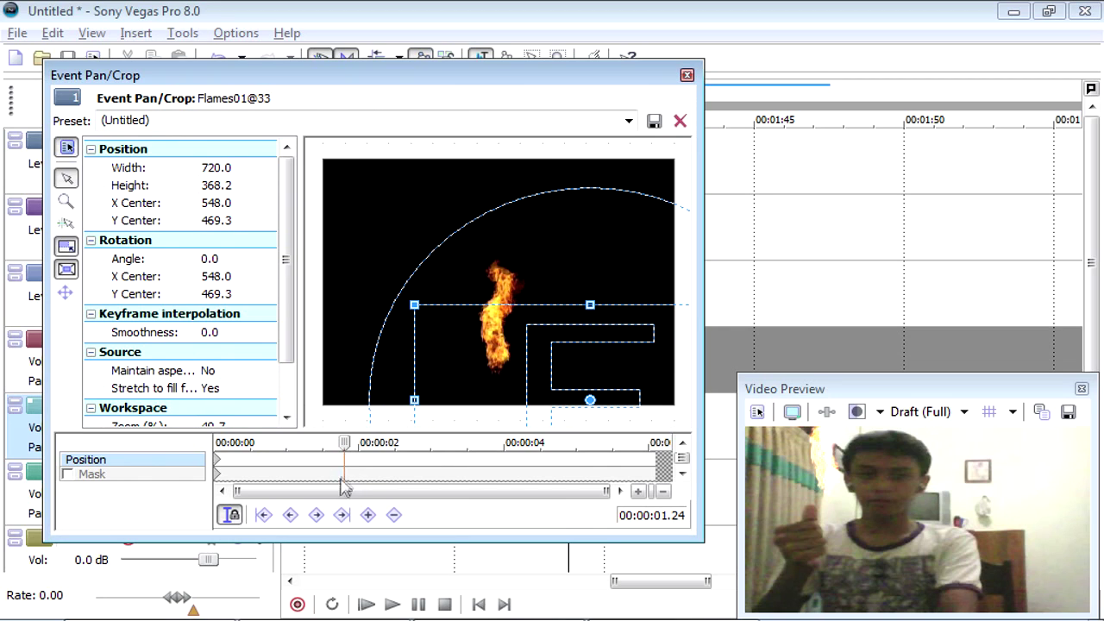
{"action": "left_click", "coordinate": [369, 515]}
{"action": "mouse_move", "coordinate": [532, 374]}
{"action": "left_mouse_down"}
{"action": "mouse_move", "coordinate": [544, 360]}
{"action": "mouse_move", "coordinate": [550, 379]}
{"action": "left_mouse_up"}
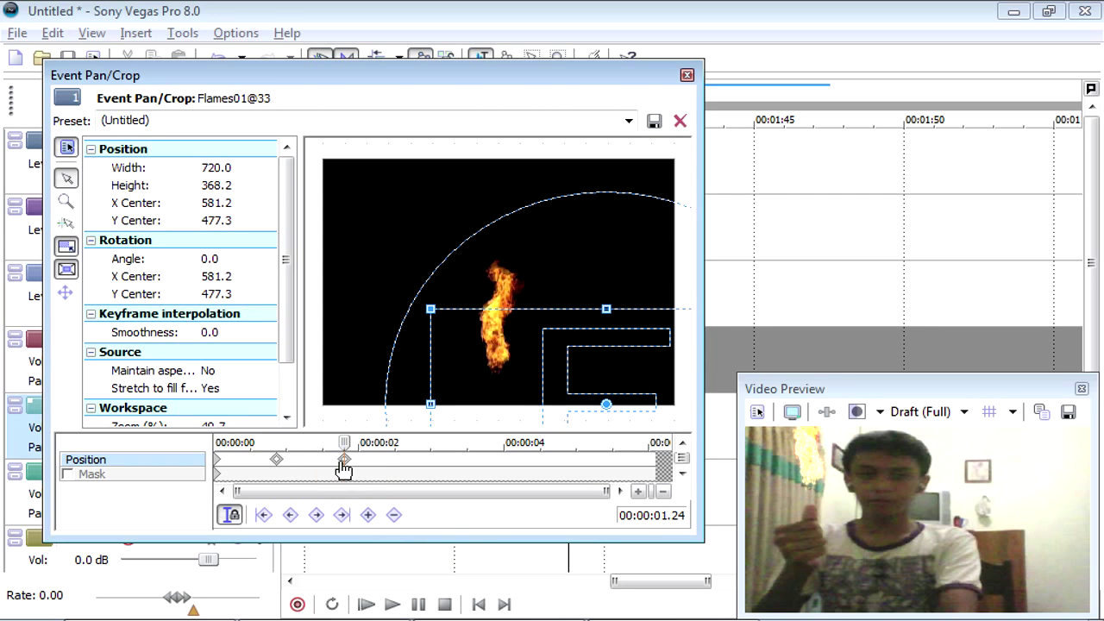
{"action": "left_click", "coordinate": [686, 75]}
- At 1:39.24, drag the flames onto the thumb in Pan/Crop to add another keyframe
{"action": "key", "text": "space"}
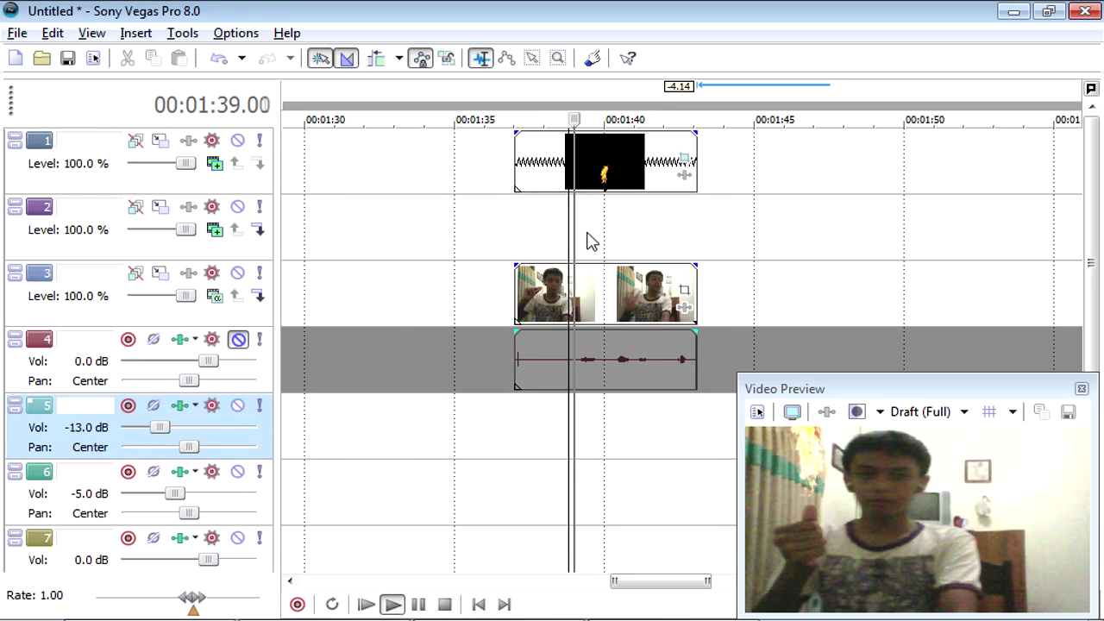
{"action": "key", "text": "Return"}
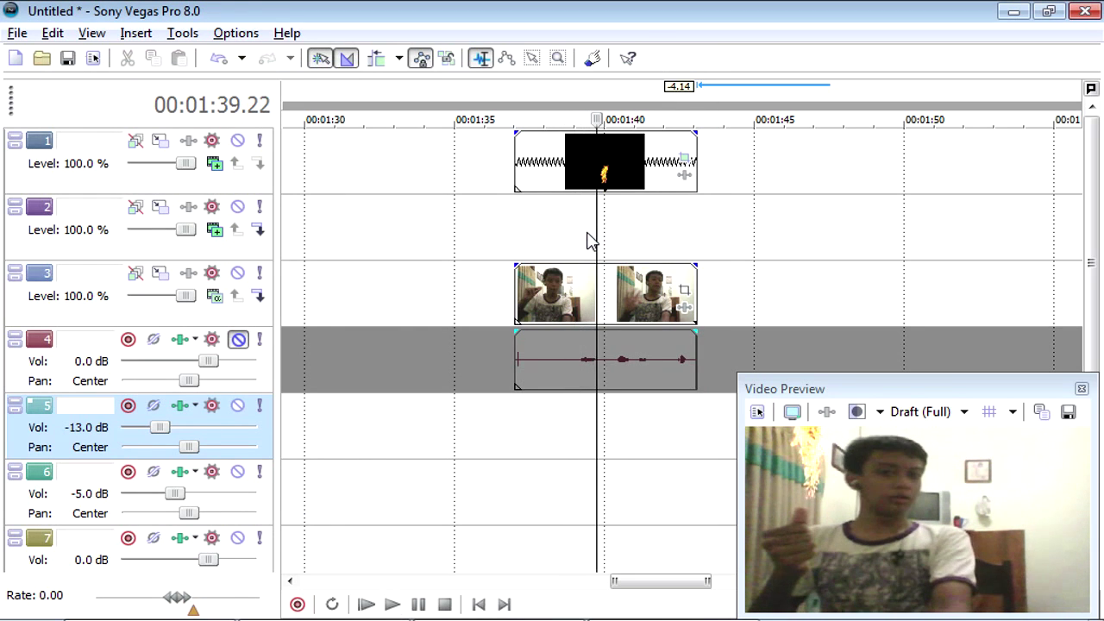
{"action": "left_click", "coordinate": [599, 244]}
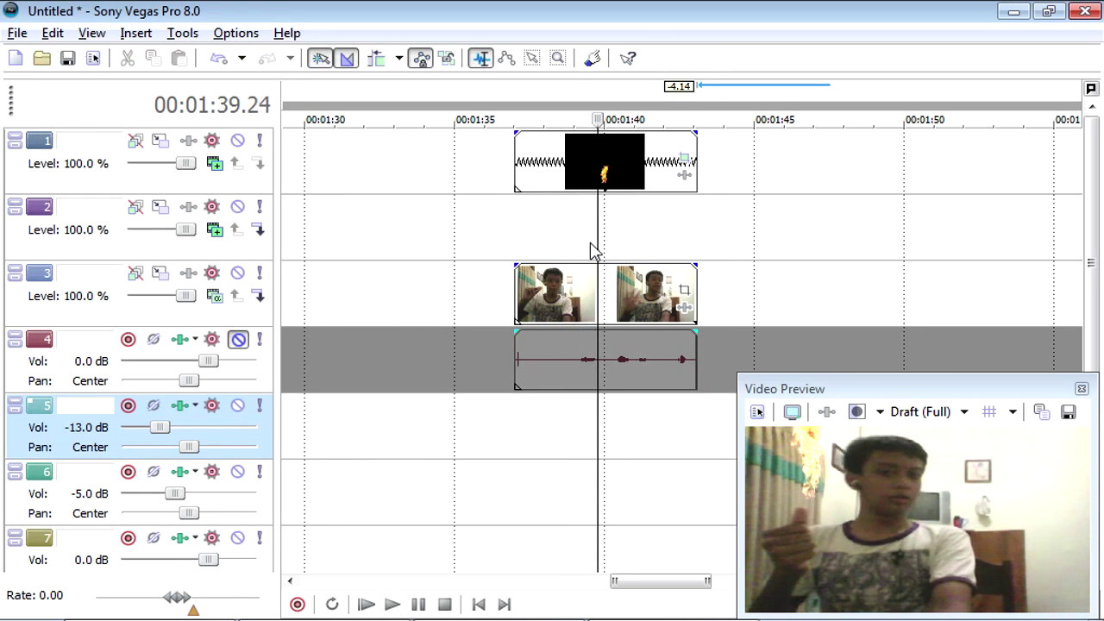
{"action": "left_click", "coordinate": [684, 158]}
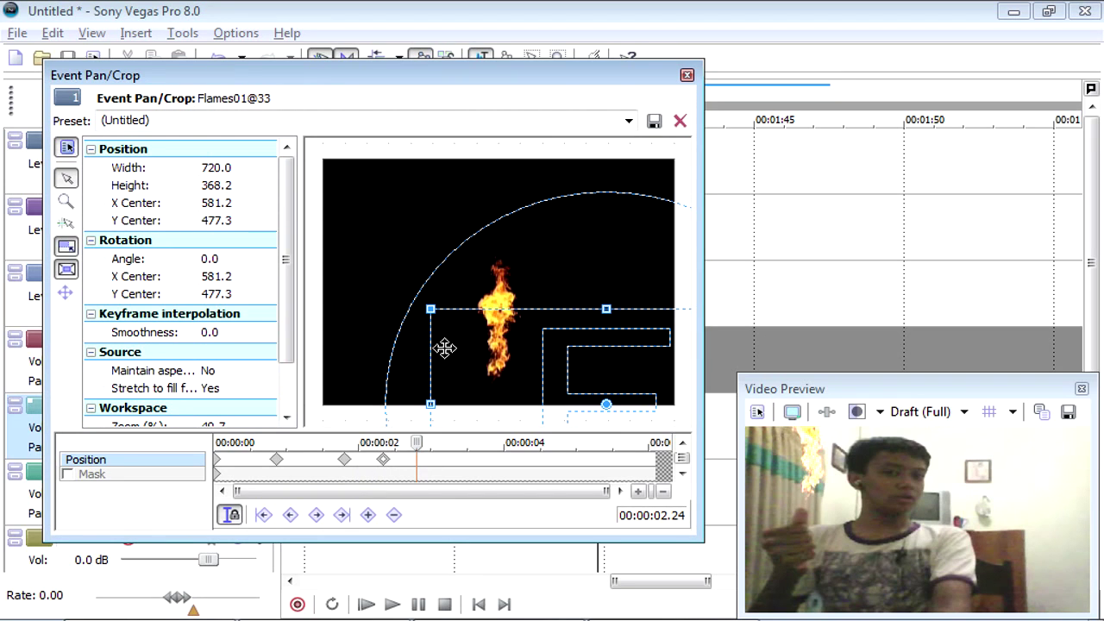
{"action": "left_click_drag", "start_coordinate": [478, 360], "coordinate": [513, 355]}
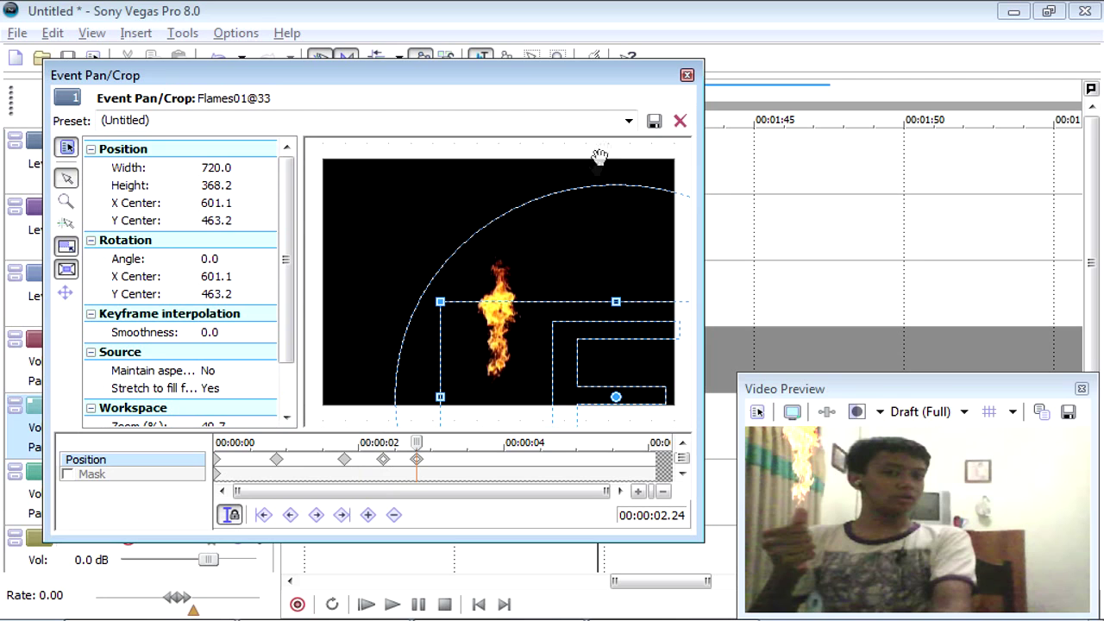
- Close the Pan/Crop editor and play the timeline to check the flames tracking
{"action": "left_click", "coordinate": [687, 75]}
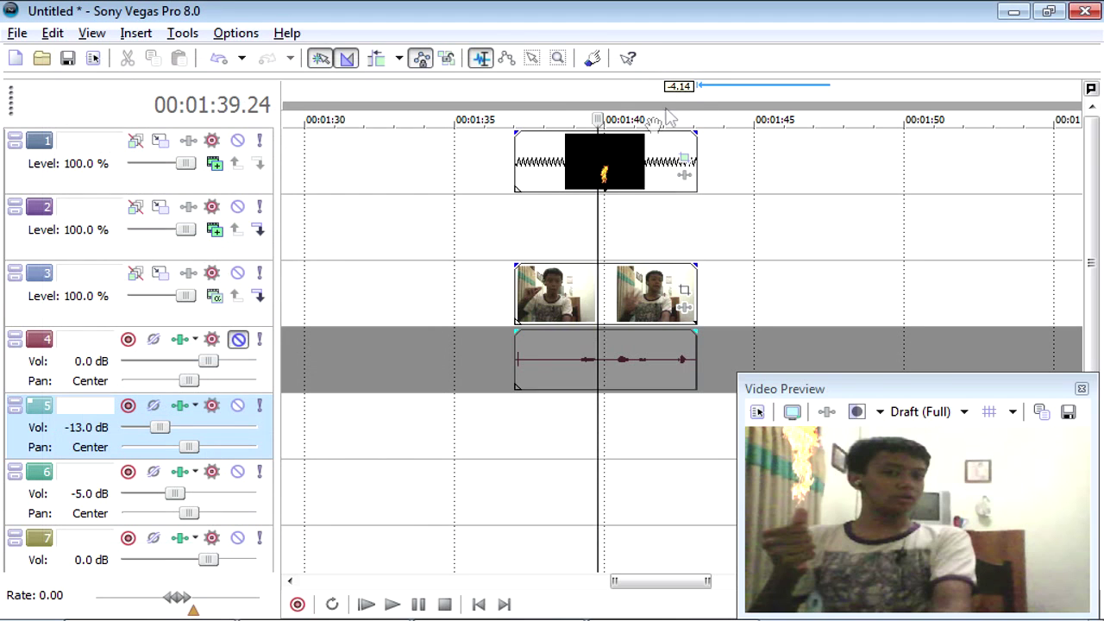
{"action": "key", "text": "space"}
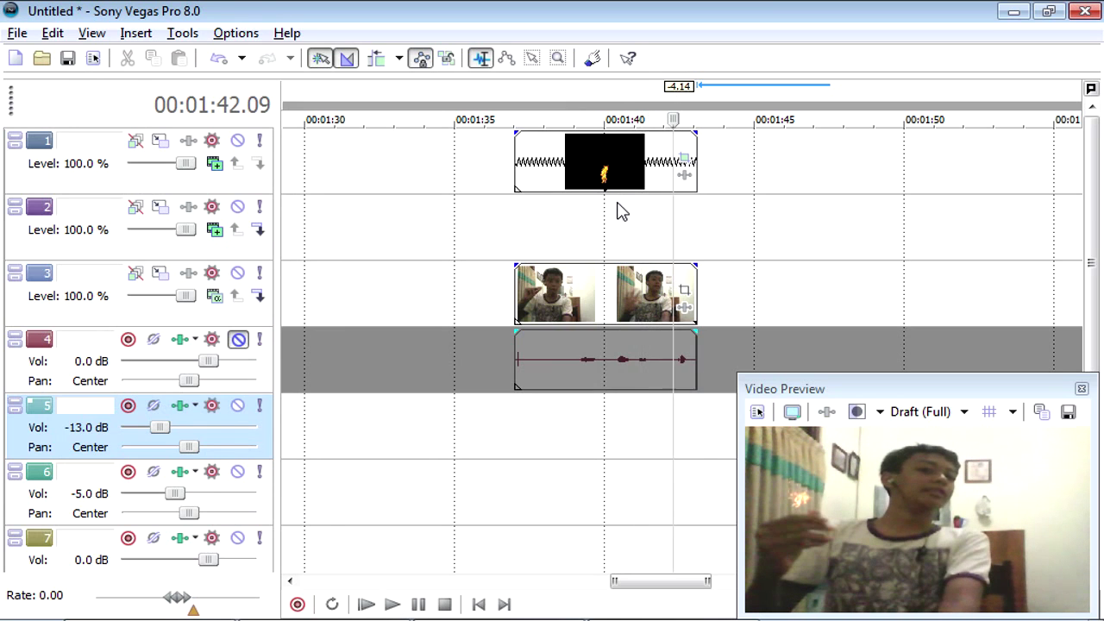
{"action": "key", "text": "space"}
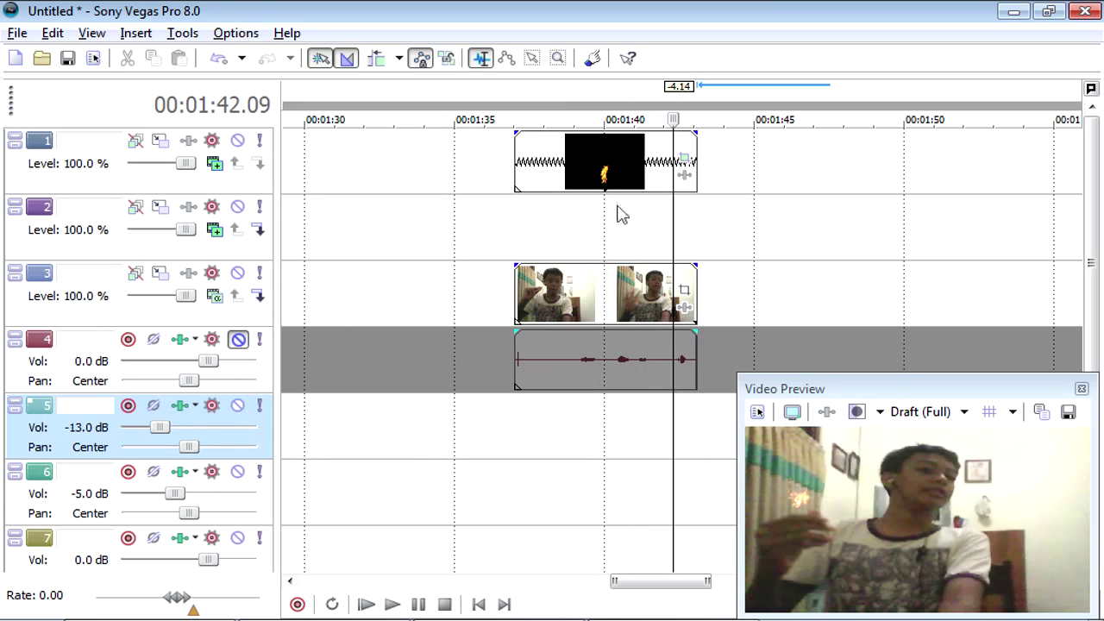
- Select the webcam clip and step frame by frame around 1:42 to find the burst start
{"action": "key", "text": "Left"}
{"action": "key", "text": "Left"}
{"action": "key", "text": "Left"}
{"action": "key", "text": "Left"}
{"action": "key", "text": "Left"}
{"action": "key", "text": "Left"}
{"action": "key", "text": "Left"}
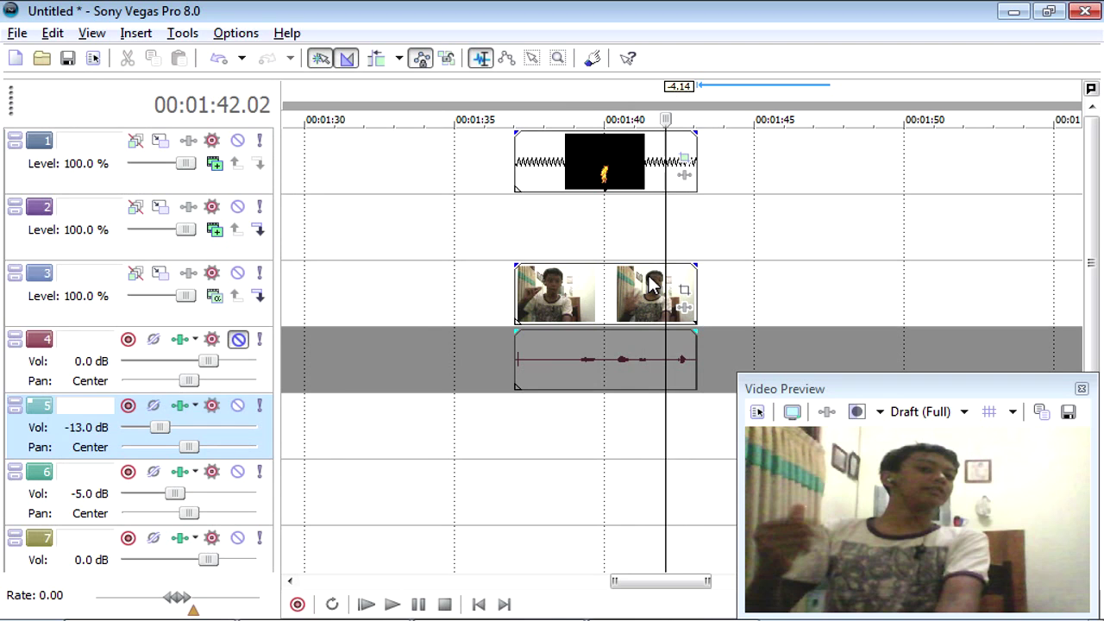
{"action": "key", "text": "Left"}
{"action": "left_click", "coordinate": [649, 283]}
{"action": "key", "text": "Right"}
{"action": "key", "text": "Right"}
{"action": "key", "text": "Right"}
{"action": "key", "text": "Right"}
{"action": "key", "text": "Right"}
{"action": "key", "text": "Right"}
{"action": "key", "text": "Right"}
{"action": "key", "text": "Right"}
{"action": "key", "text": "Right"}
{"action": "key", "text": "Right"}
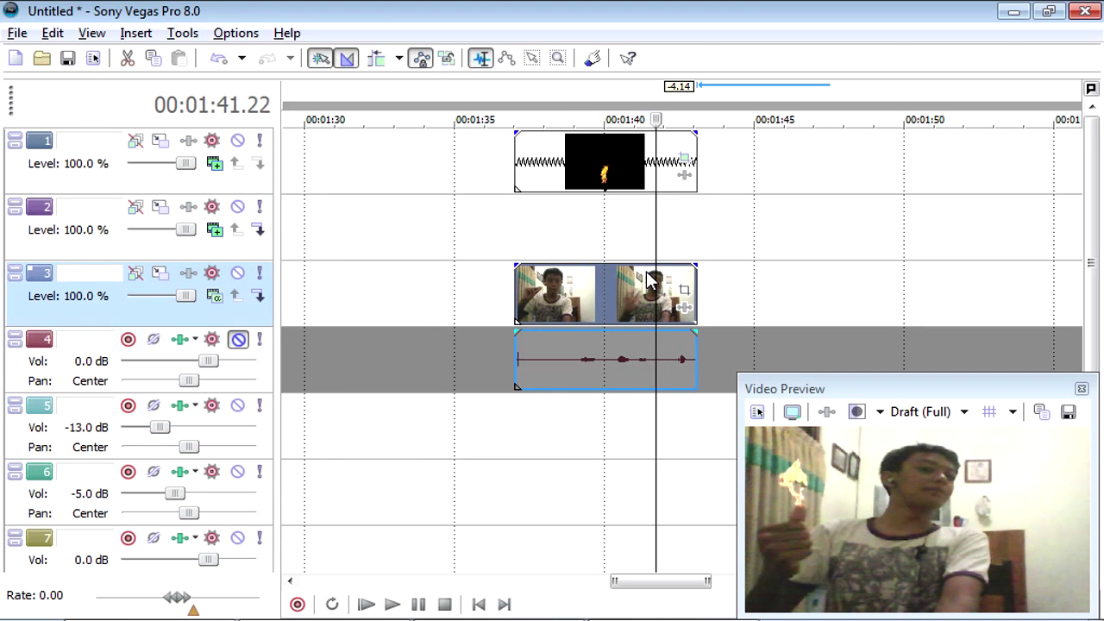
{"action": "key", "text": "Right"}
{"action": "key", "text": "Right"}
{"action": "key", "text": "Right"}
{"action": "key", "text": "Right"}
{"action": "key", "text": "Right"}
{"action": "key", "text": "Right"}
{"action": "key", "text": "Right"}
{"action": "key", "text": "Right"}
{"action": "key", "text": "Right"}
{"action": "key", "text": "Right"}
{"action": "key", "text": "Right"}
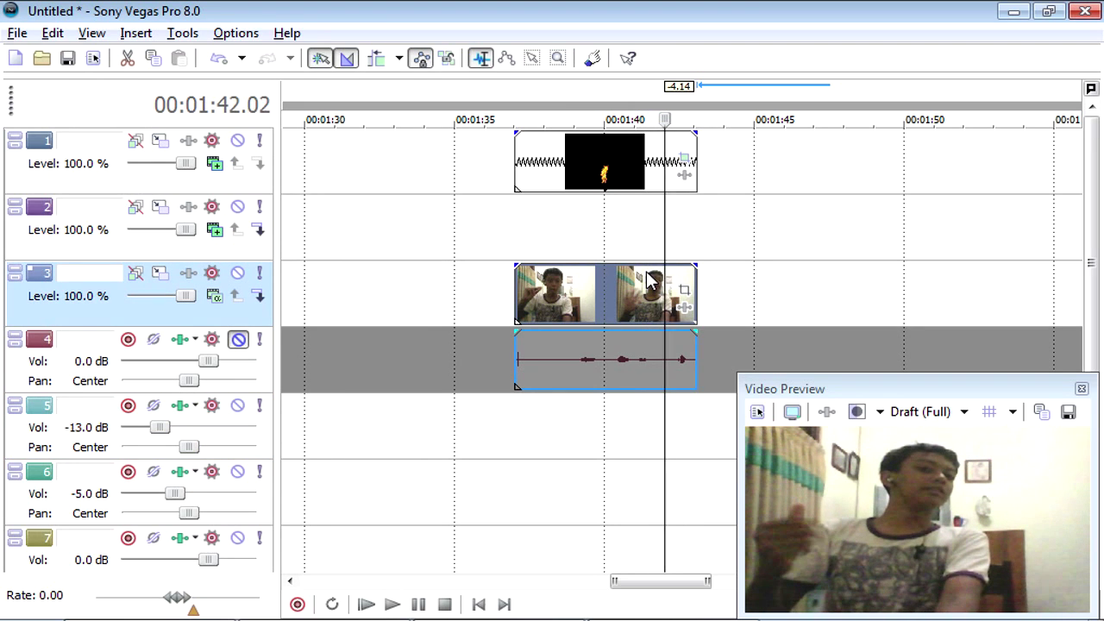
{"action": "key", "text": "Right"}
{"action": "key", "text": "Right"}
{"action": "key", "text": "Right"}
{"action": "key", "text": "Right"}
{"action": "key", "text": "Right"}
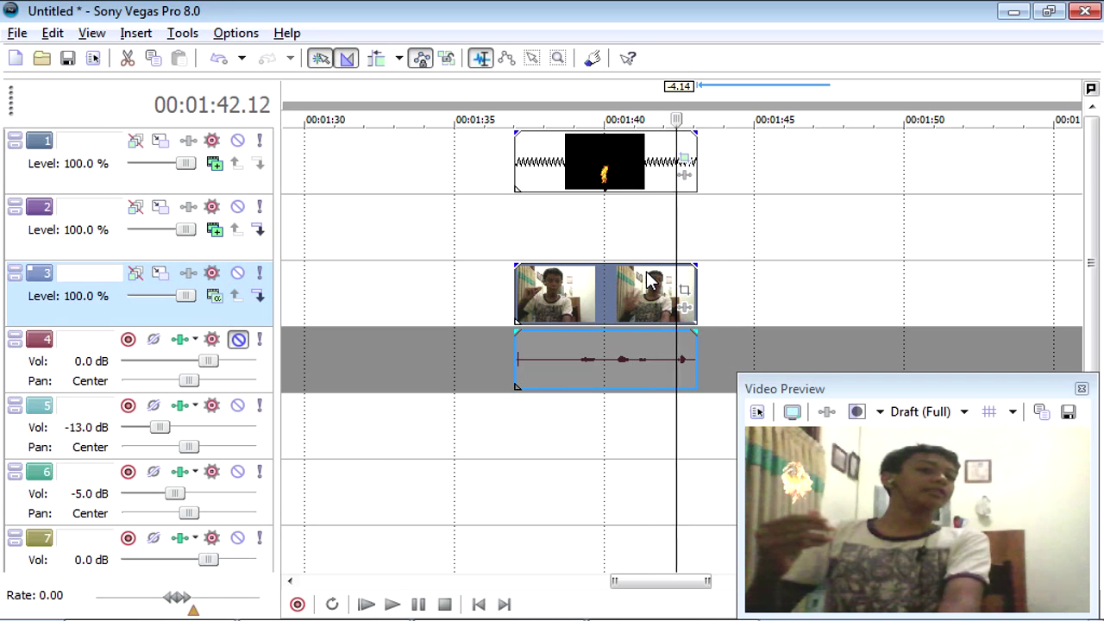
{"action": "key", "text": "Left"}
{"action": "key", "text": "Left"}
{"action": "key", "text": "Left"}
{"action": "key", "text": "Left"}
{"action": "key", "text": "Left"}
{"action": "key", "text": "Left"}
{"action": "key", "text": "Left"}
{"action": "key", "text": "Left"}
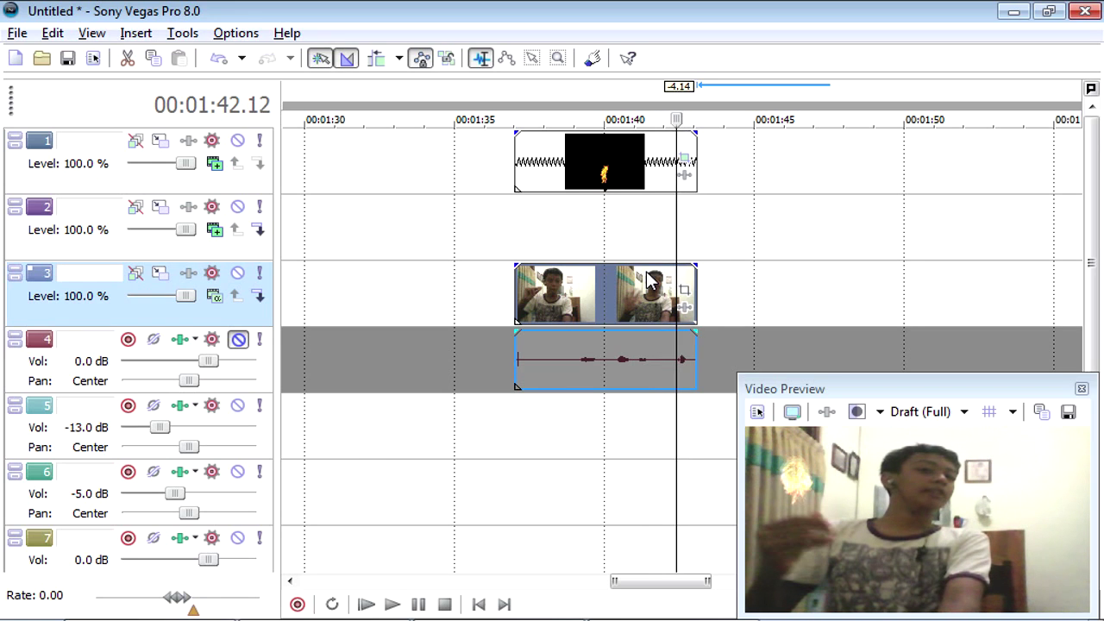
- Select the flames track and play up to the burst near 1:42
{"action": "left_click", "coordinate": [671, 169]}
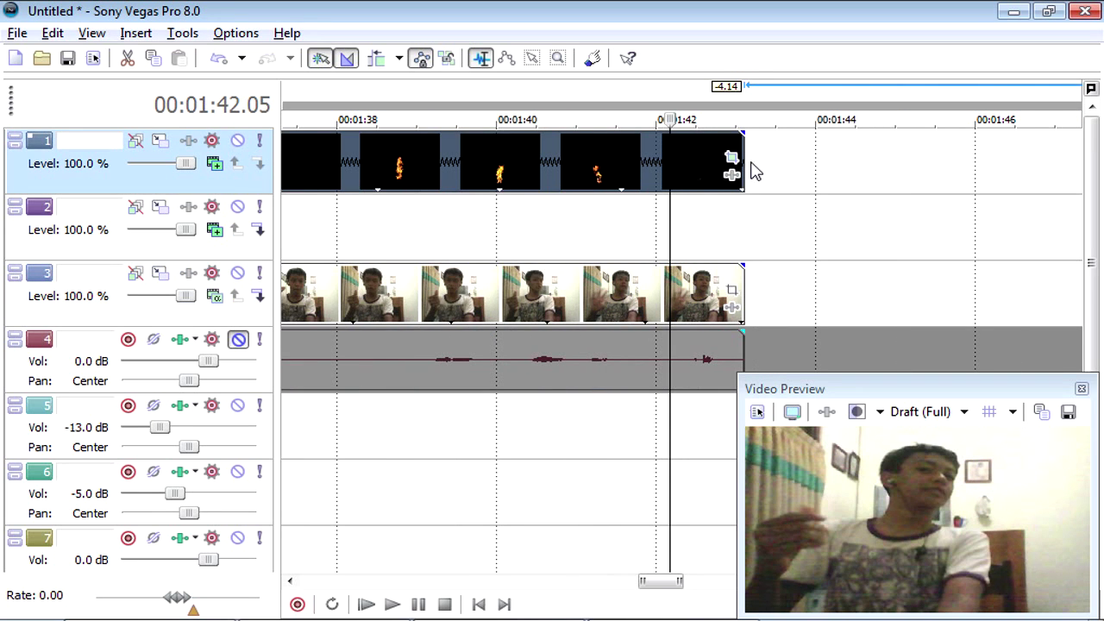
{"action": "scroll", "coordinate": [686, 168], "scroll_direction": "up", "scroll_amount": 3}
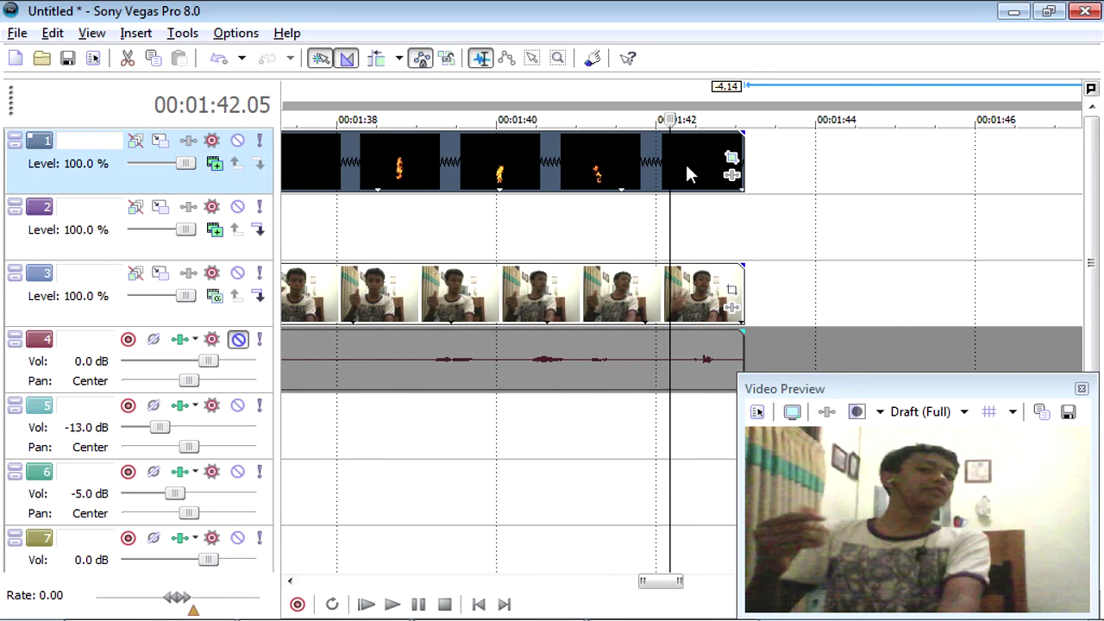
{"action": "key", "text": "space"}
{"action": "key", "text": "space"}
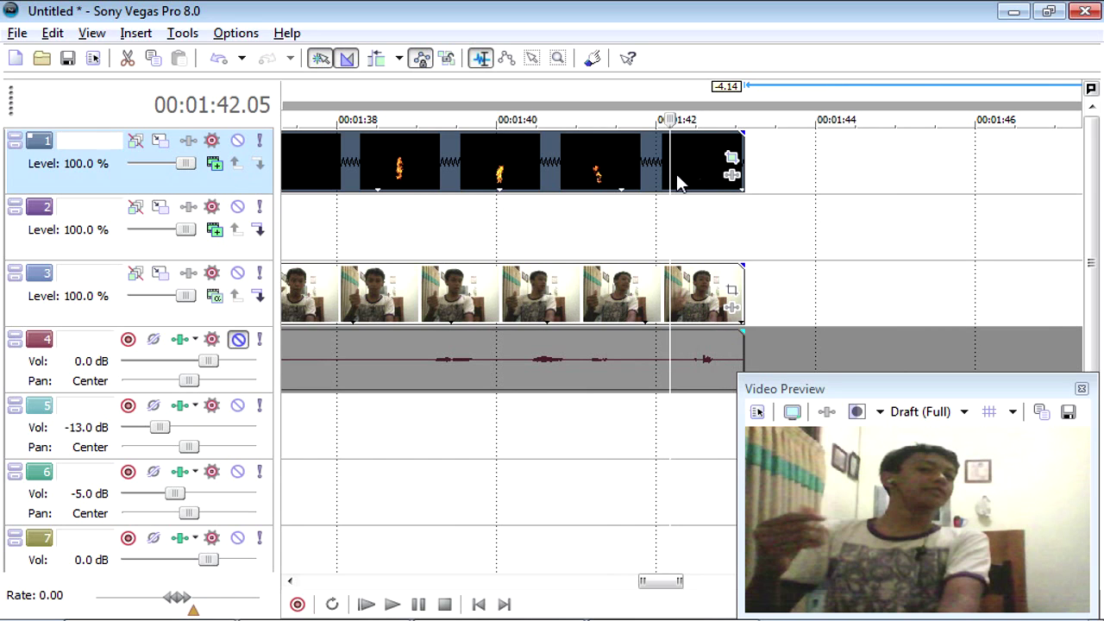
{"action": "key", "text": "Left"}
{"action": "key", "text": "Left"}
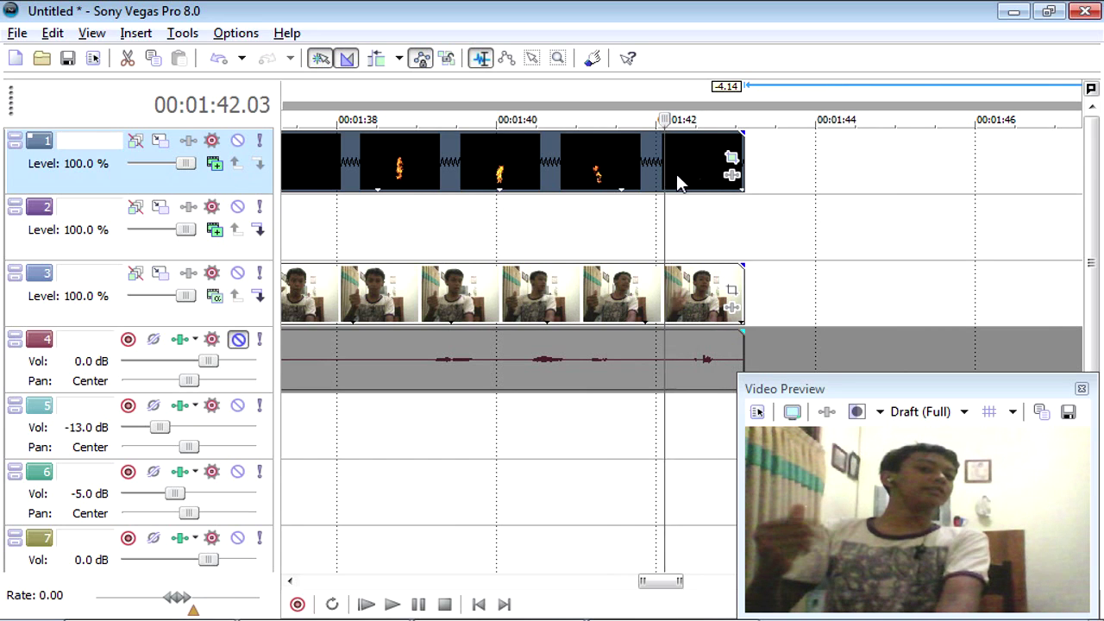
{"action": "key", "text": "Right"}
{"action": "key", "text": "Right"}
{"action": "key", "text": "Right"}
{"action": "key", "text": "Right"}
{"action": "key", "text": "Right"}
- Zoom into the timeline and step frame by frame to settle on 1:42.07
{"action": "key", "text": "Up"}
{"action": "key", "text": "Right"}
{"action": "key", "text": "Right"}
{"action": "key", "text": "Right"}
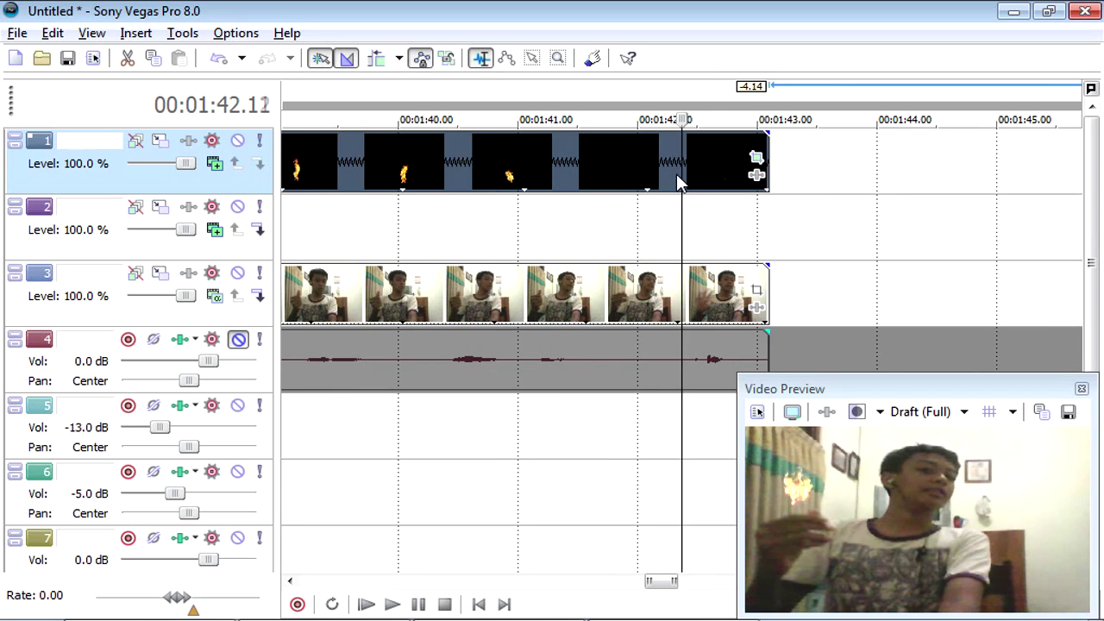
{"action": "key", "text": "Left"}
{"action": "key", "text": "Left"}
{"action": "key", "text": "Left"}
{"action": "key", "text": "Up"}
{"action": "key", "text": "Up"}
{"action": "key", "text": "Left"}
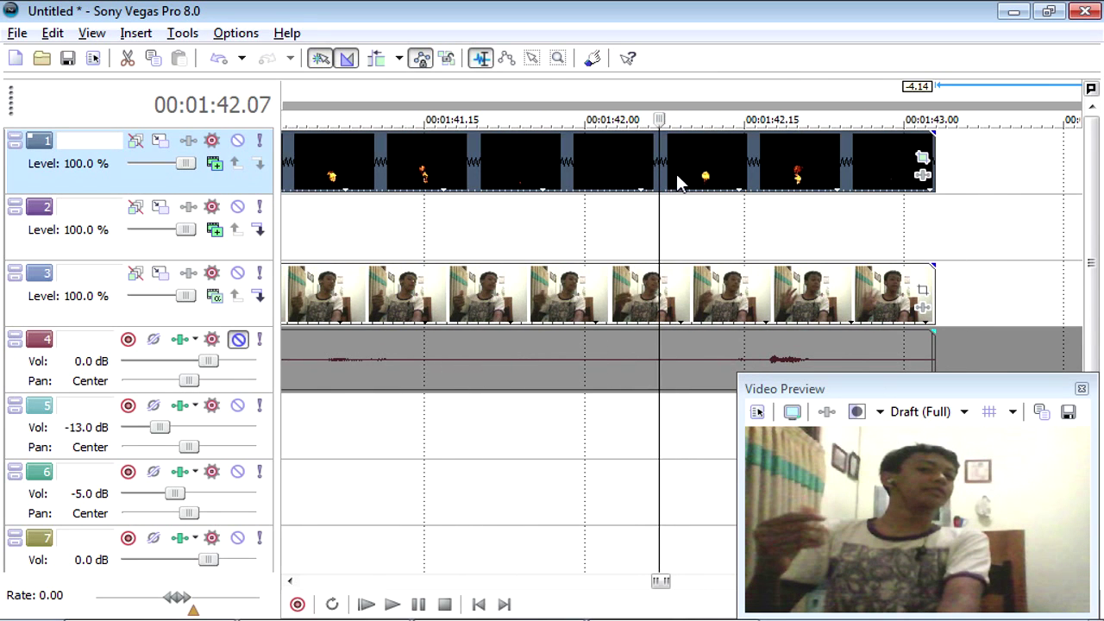
{"action": "key", "text": "Left"}
{"action": "key", "text": "Right"}
{"action": "key", "text": "Right"}
{"action": "key", "text": "Right"}
{"action": "key", "text": "Left"}
{"action": "key", "text": "Left"}
{"action": "key", "text": "Left"}
{"action": "key", "text": "Right"}
{"action": "key", "text": "Right"}
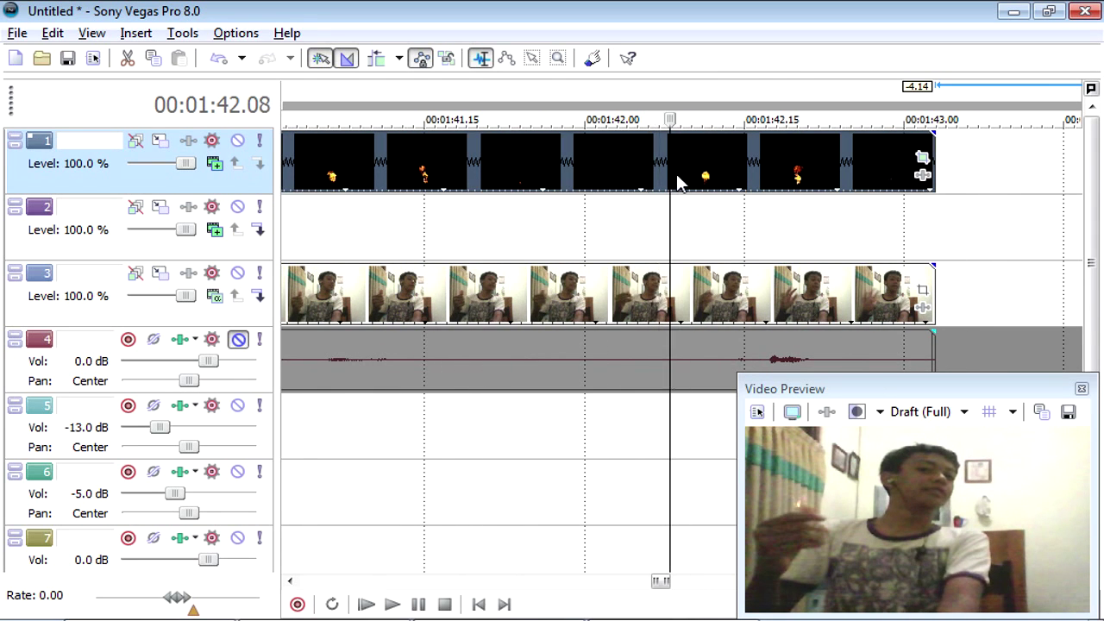
{"action": "key", "text": "Left"}
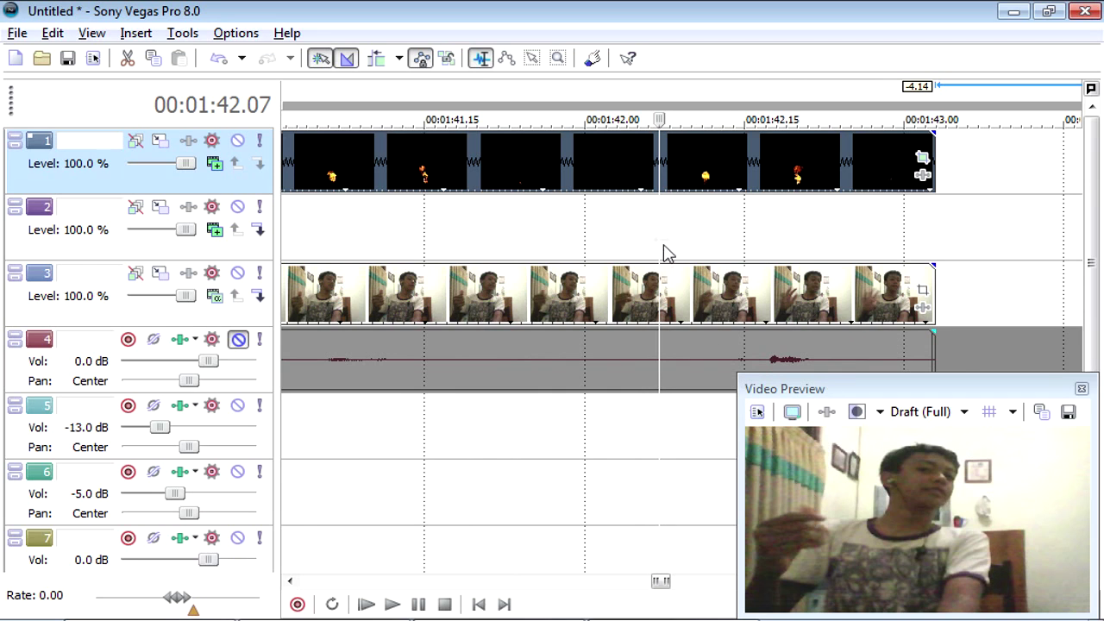
- Split the flames clip at 1:42.07 and delete the trailing burst
{"action": "key", "text": "s"}
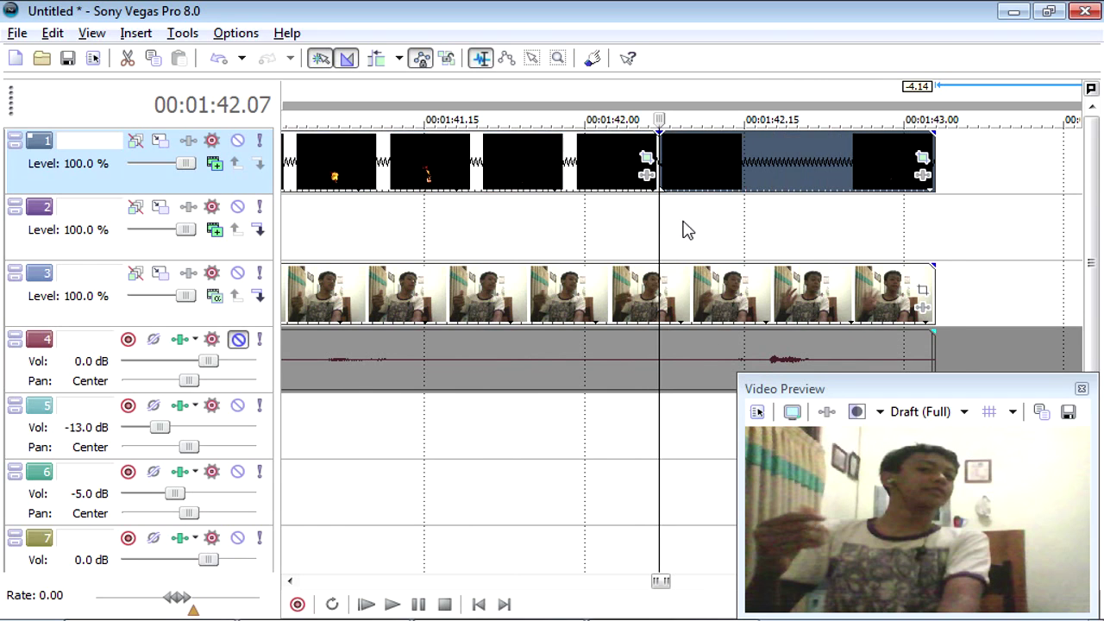
{"action": "key", "text": "Delete"}
{"action": "key", "text": "Down"}
{"action": "key", "text": "Down"}
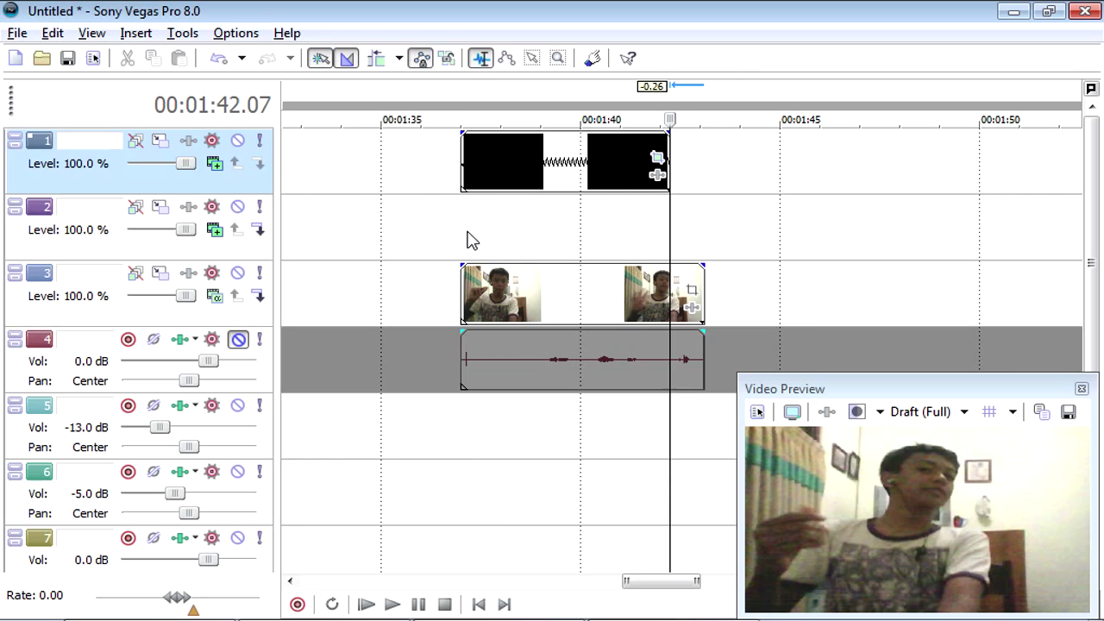
- Jump to 1:37.00 and play back the finished fire-snap effect
{"action": "left_click", "coordinate": [472, 241]}
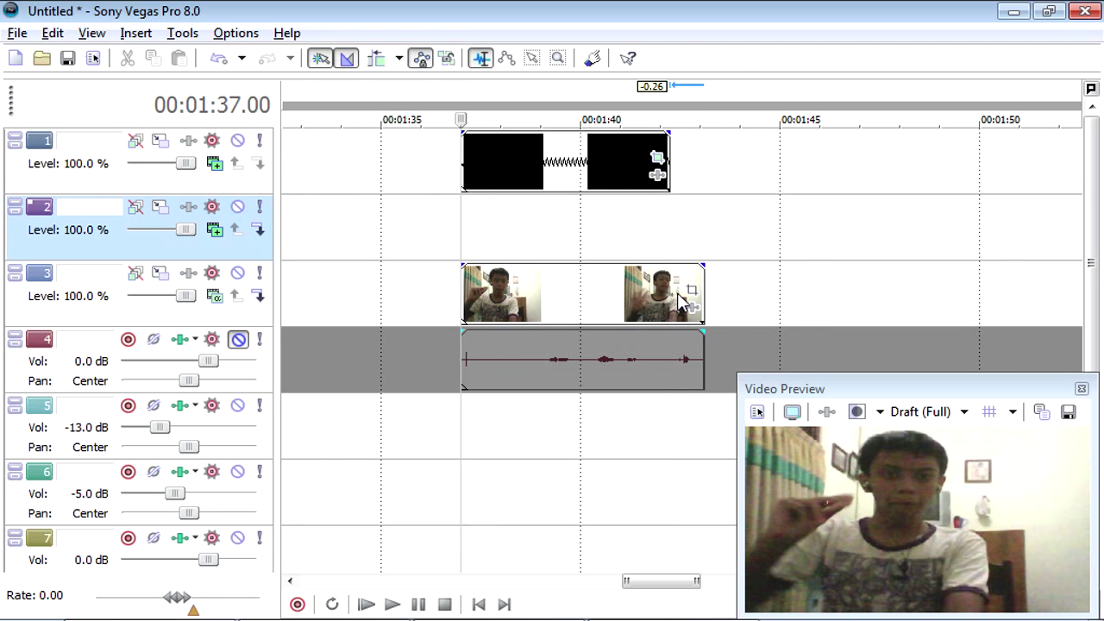
{"action": "key", "text": "space"}
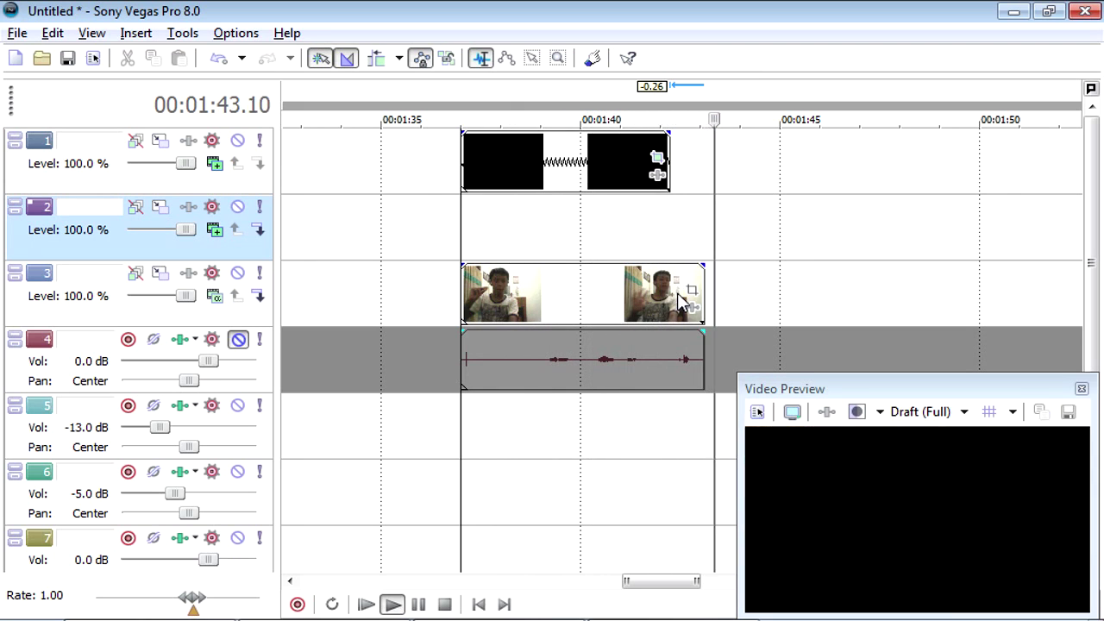
{"action": "key", "text": "space"}
{"action": "key", "text": "space"}
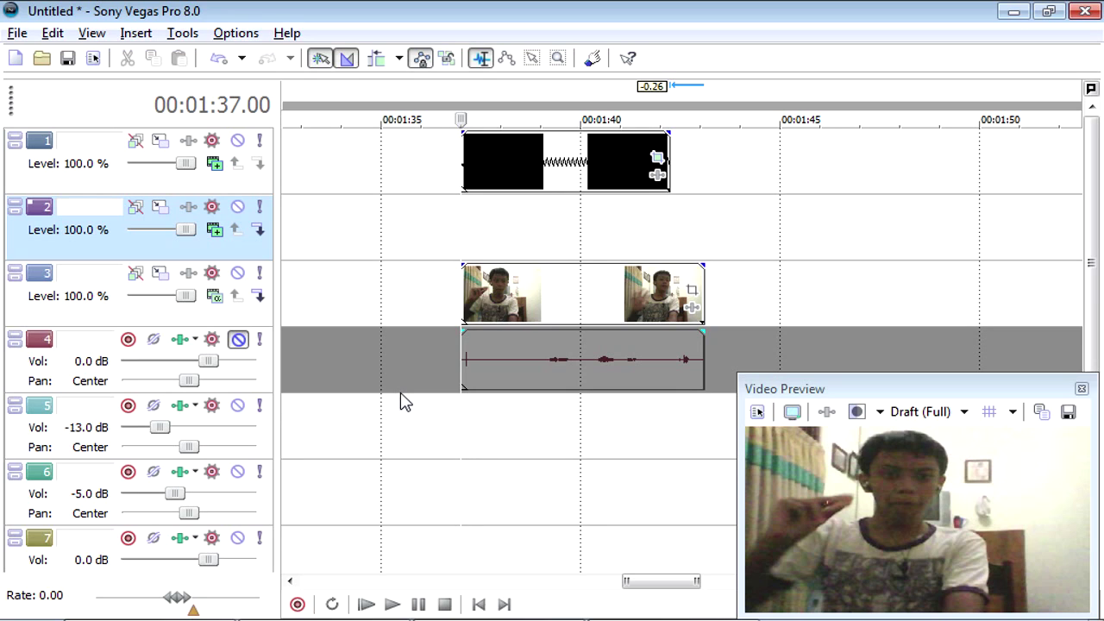
- Minimize Vegas to view the FREE STUFF page in Firefox, then return to Vegas
{"action": "left_click", "coordinate": [1013, 11]}
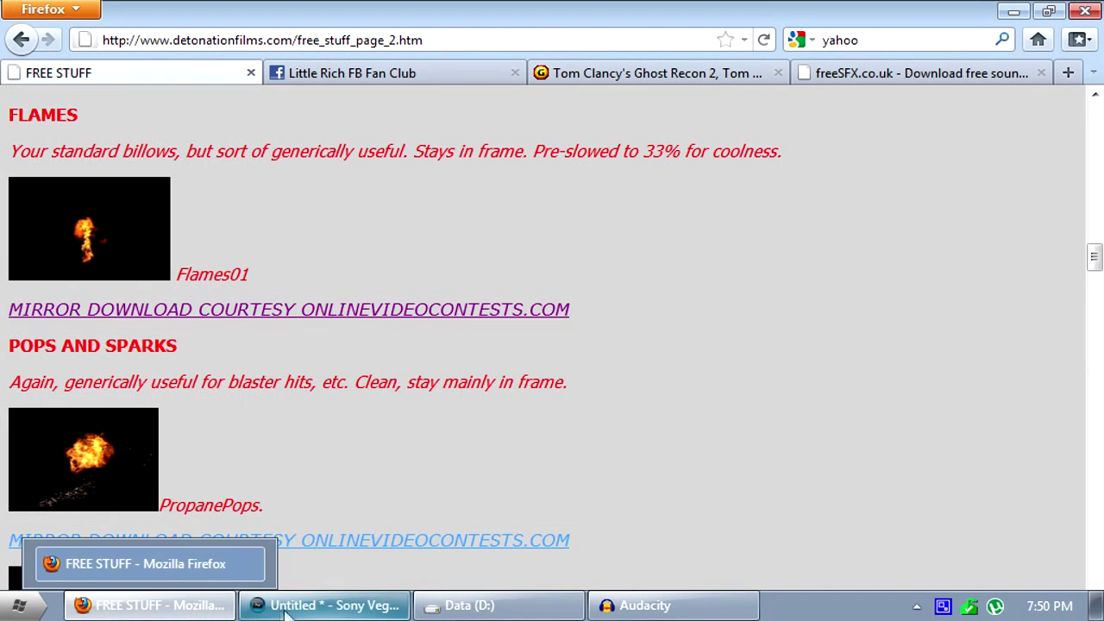
{"action": "left_click", "coordinate": [138, 605]}
{"action": "key", "text": "alt+Tab"}
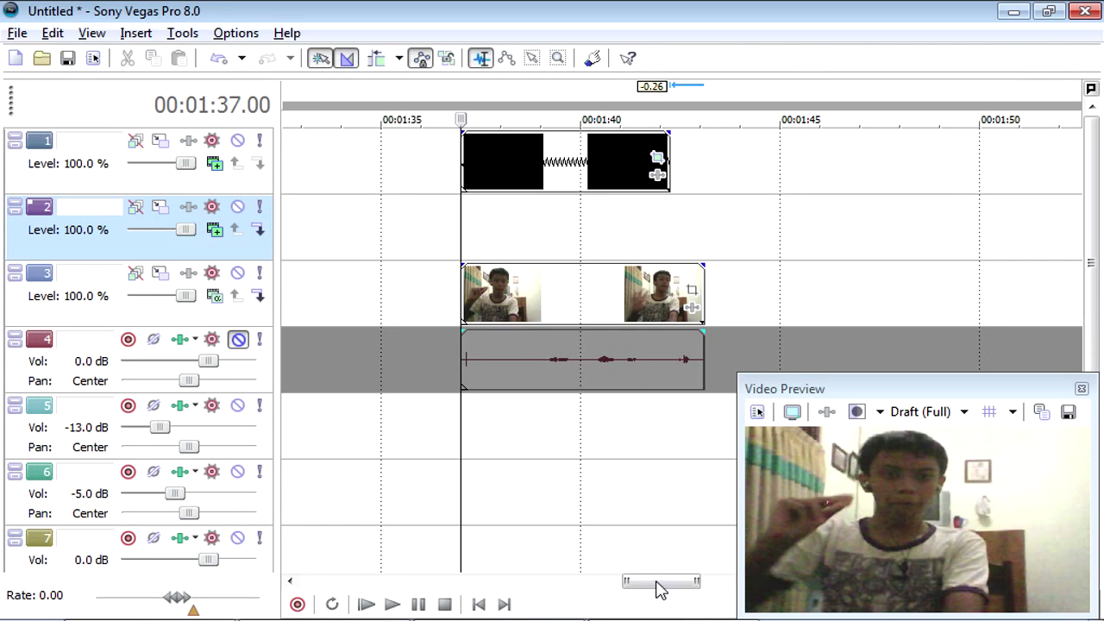
{"action": "mouse_move", "coordinate": [659, 583]}
{"action": "left_mouse_down"}
{"action": "mouse_move", "coordinate": [617, 591]}
{"action": "mouse_move", "coordinate": [659, 589]}
{"action": "left_mouse_up"}
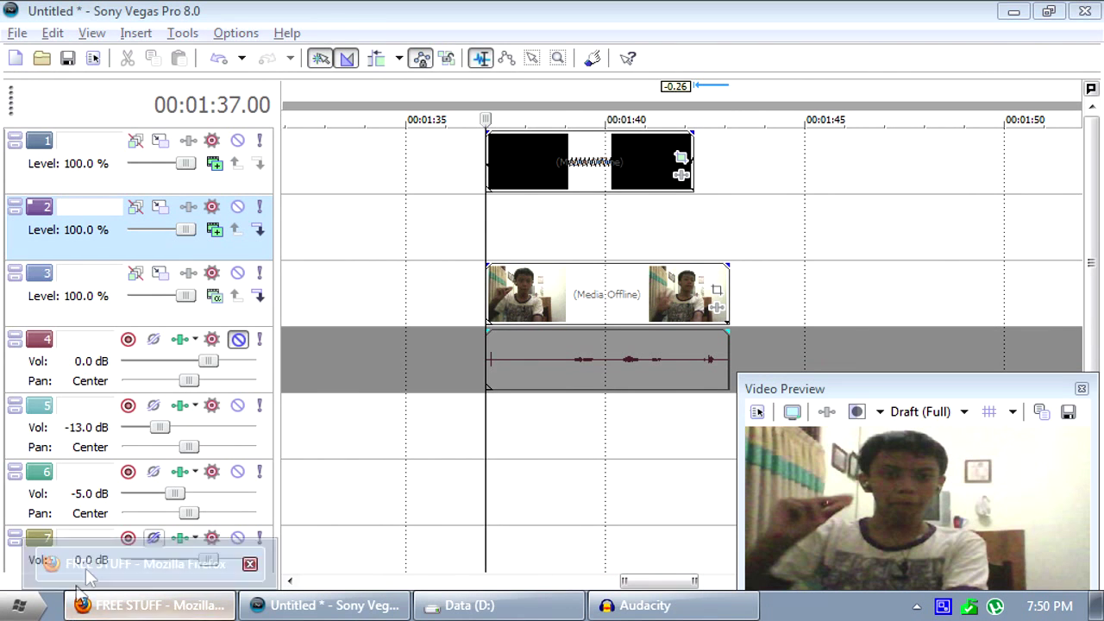
{"action": "left_click", "coordinate": [121, 537]}
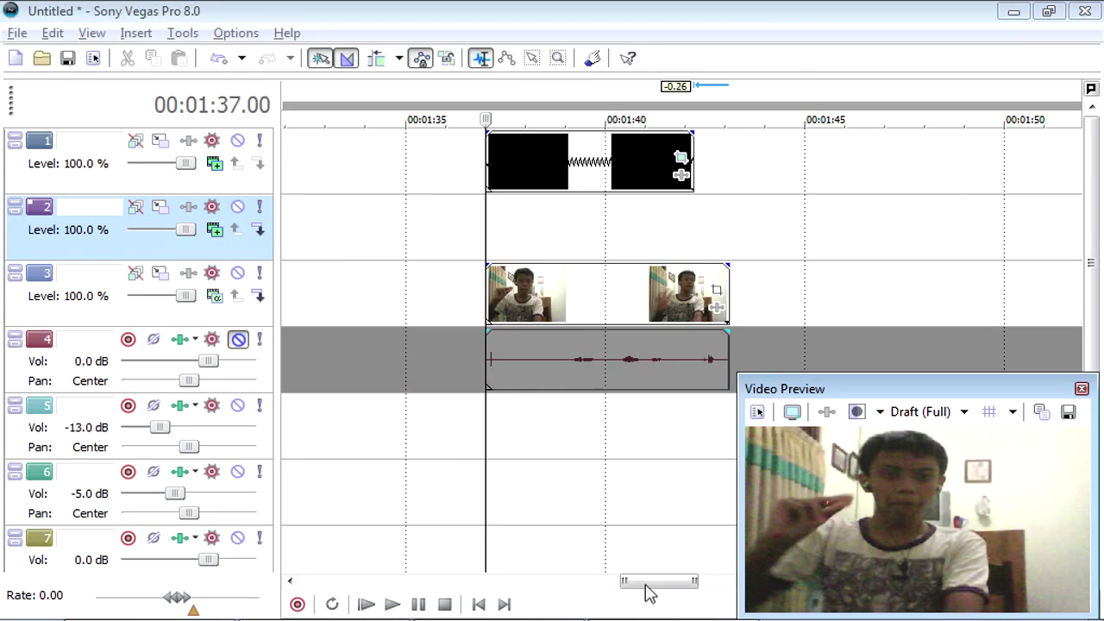
{"action": "mouse_move", "coordinate": [647, 580]}
{"action": "left_mouse_down"}
{"action": "mouse_move", "coordinate": [515, 610]}
{"action": "mouse_move", "coordinate": [643, 595]}
{"action": "left_mouse_up"}
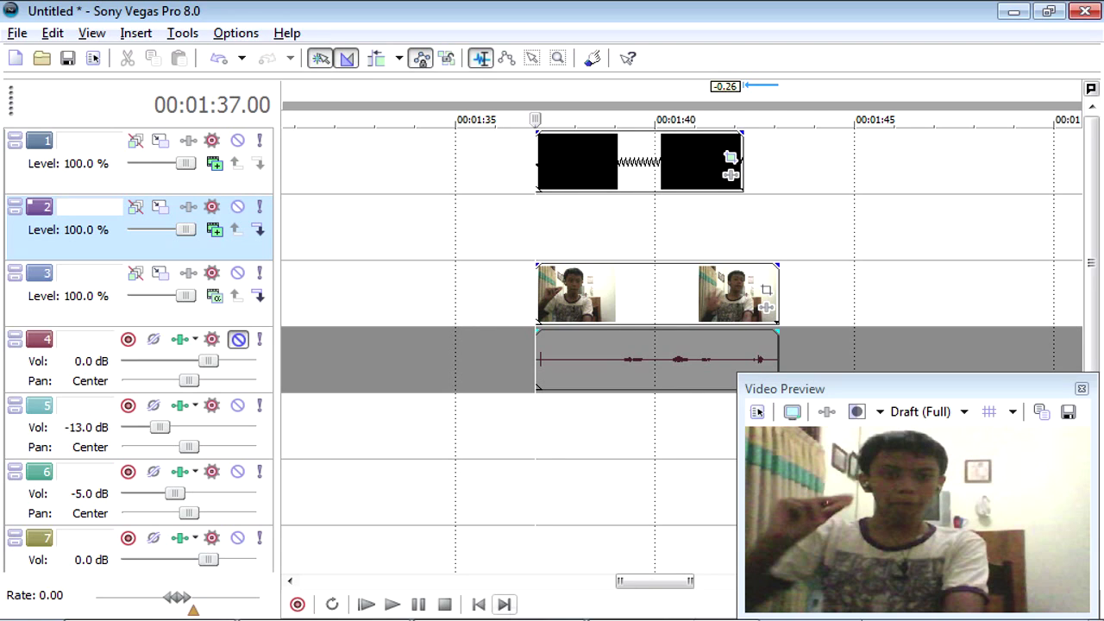
{"action": "mouse_move", "coordinate": [848, 601]}
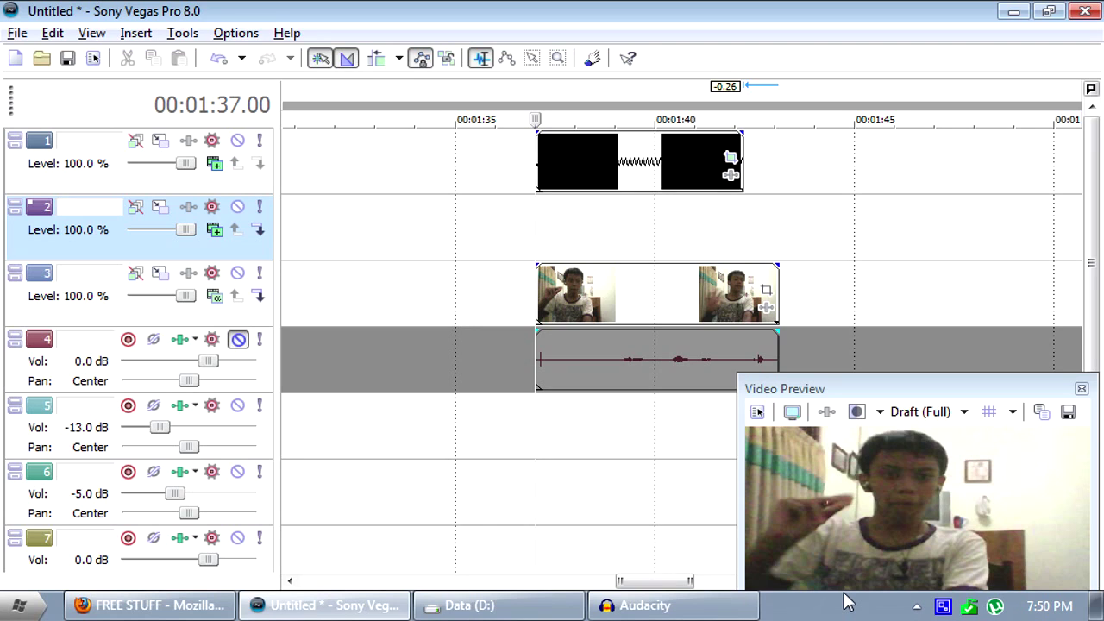